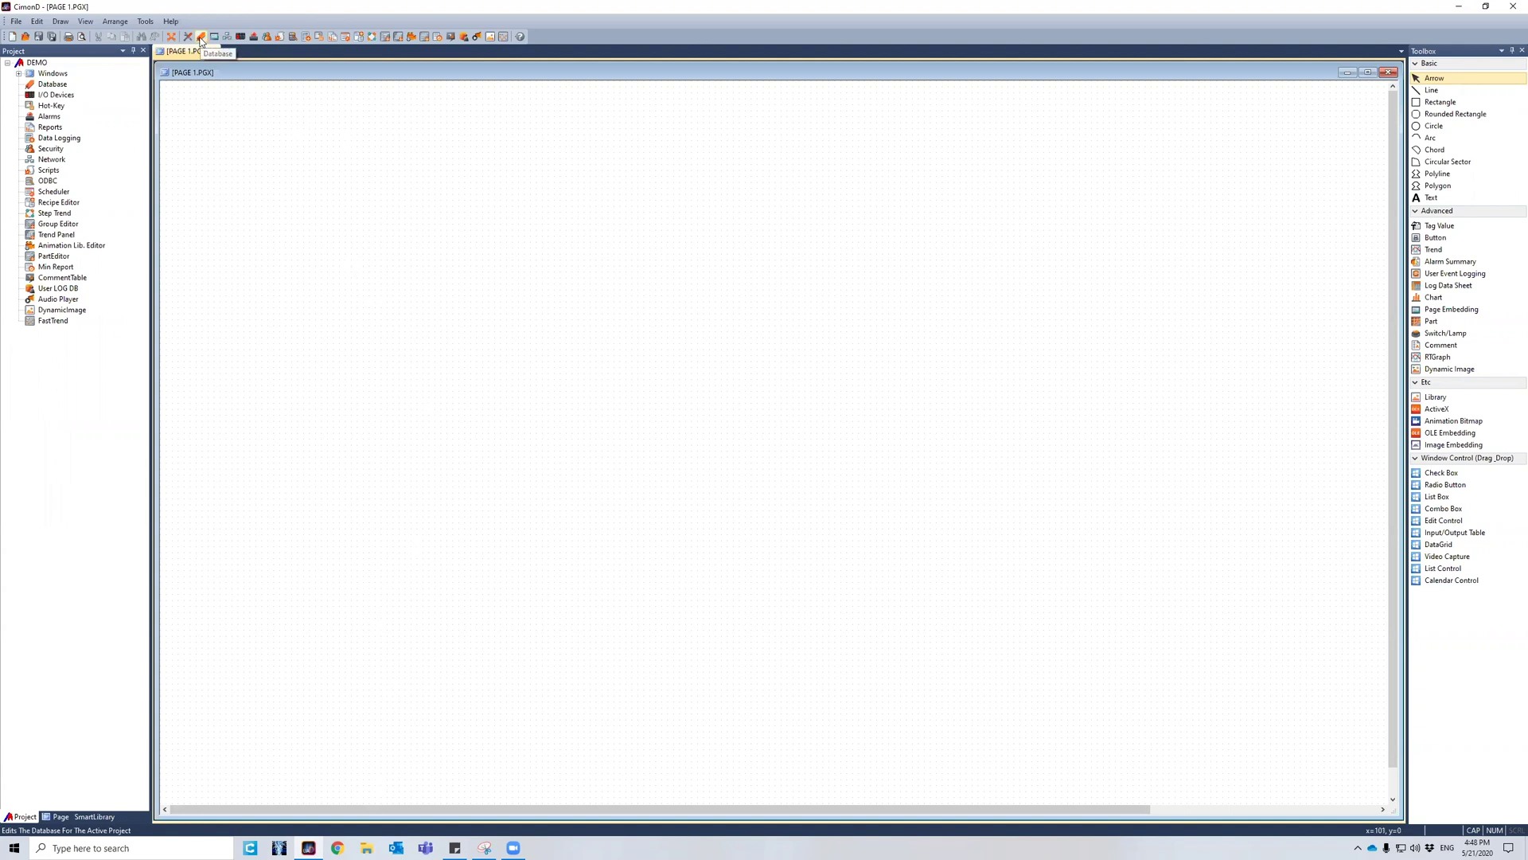
Open the tag database and add a Group-type tag named GROUP under DEMO.
{"action": "left_click", "coordinate": [201, 39]}
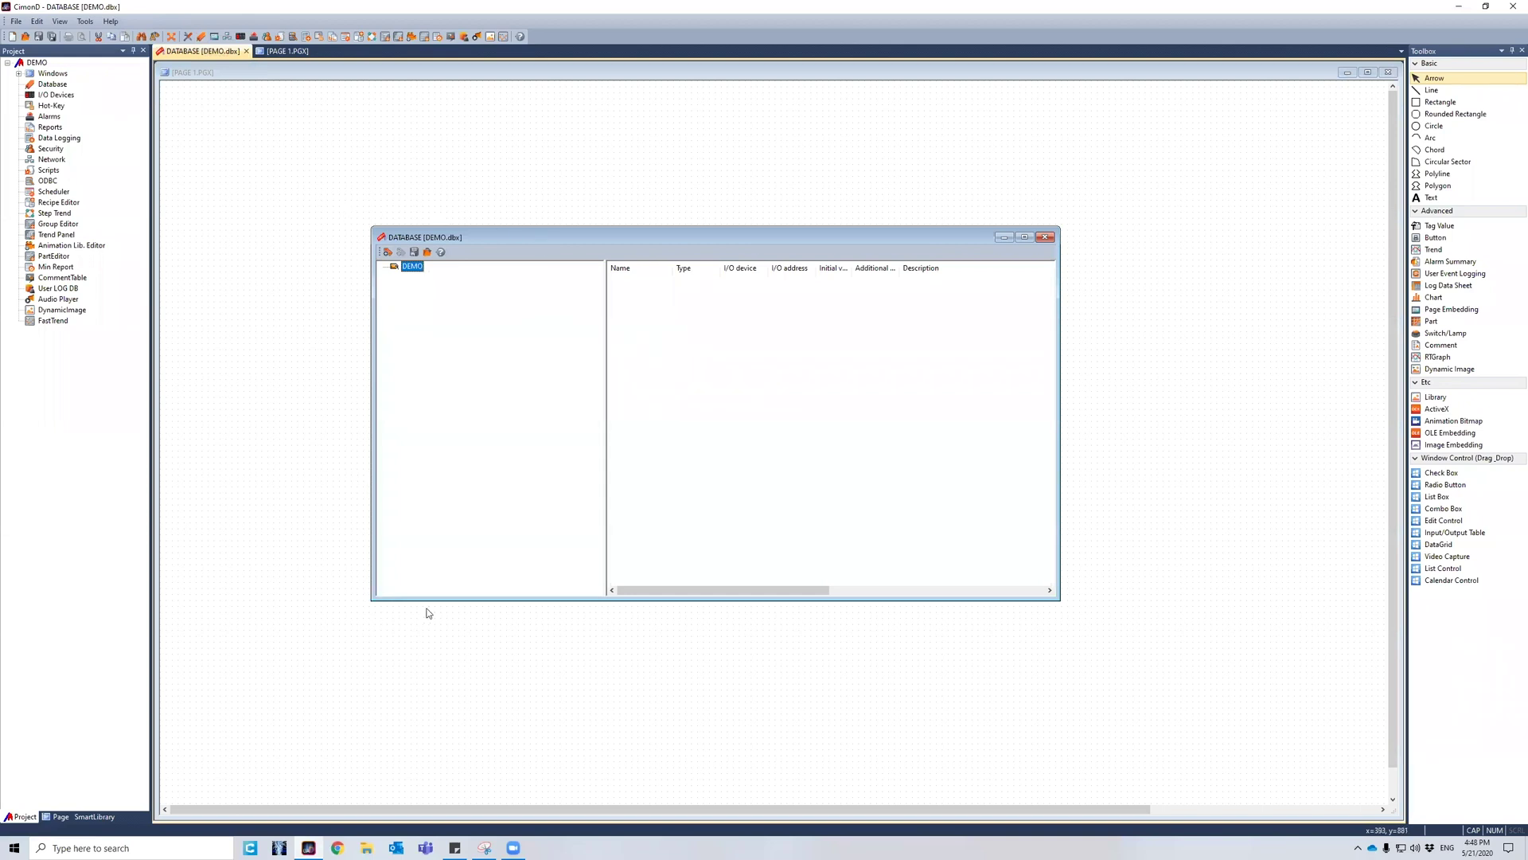
{"action": "left_click", "coordinate": [388, 253]}
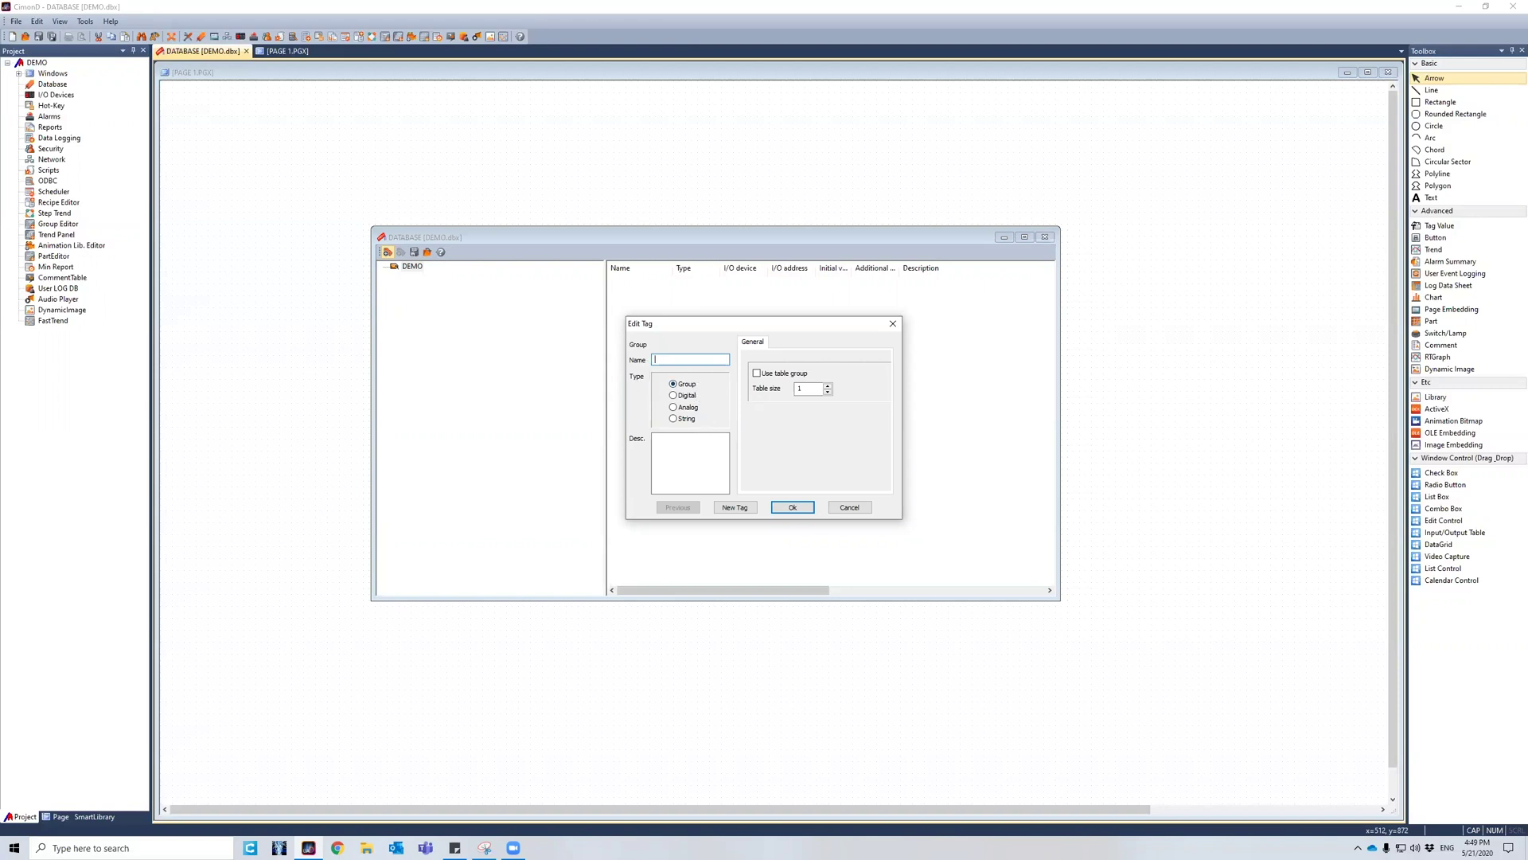
{"action": "type", "text": "GROUP"}
{"action": "key", "text": "Return"}
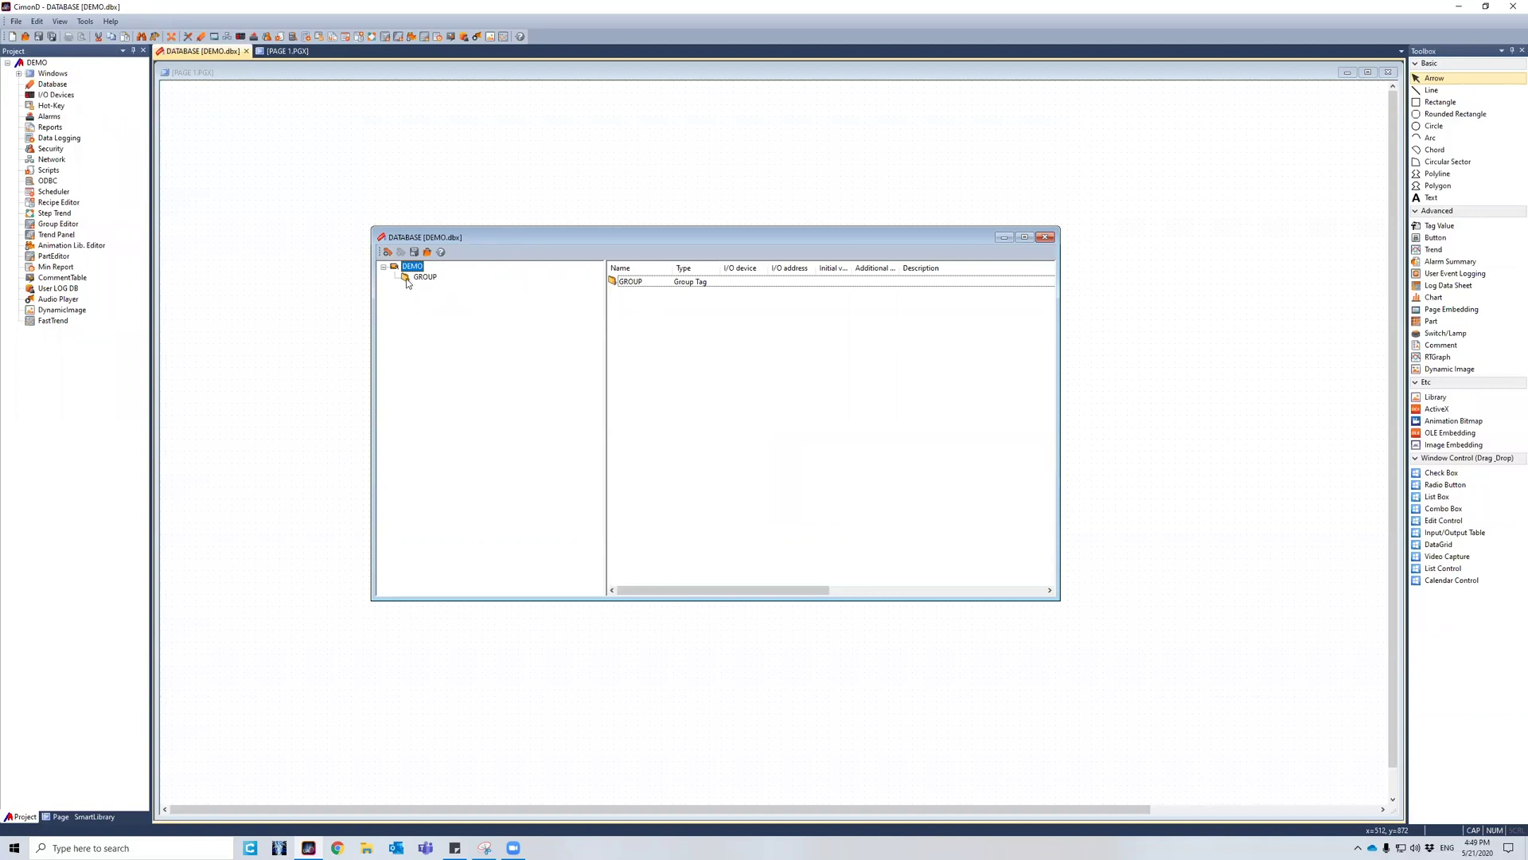
Inside the GROUP folder, create a Digital tag named DIGITAL.
{"action": "left_click", "coordinate": [641, 284]}
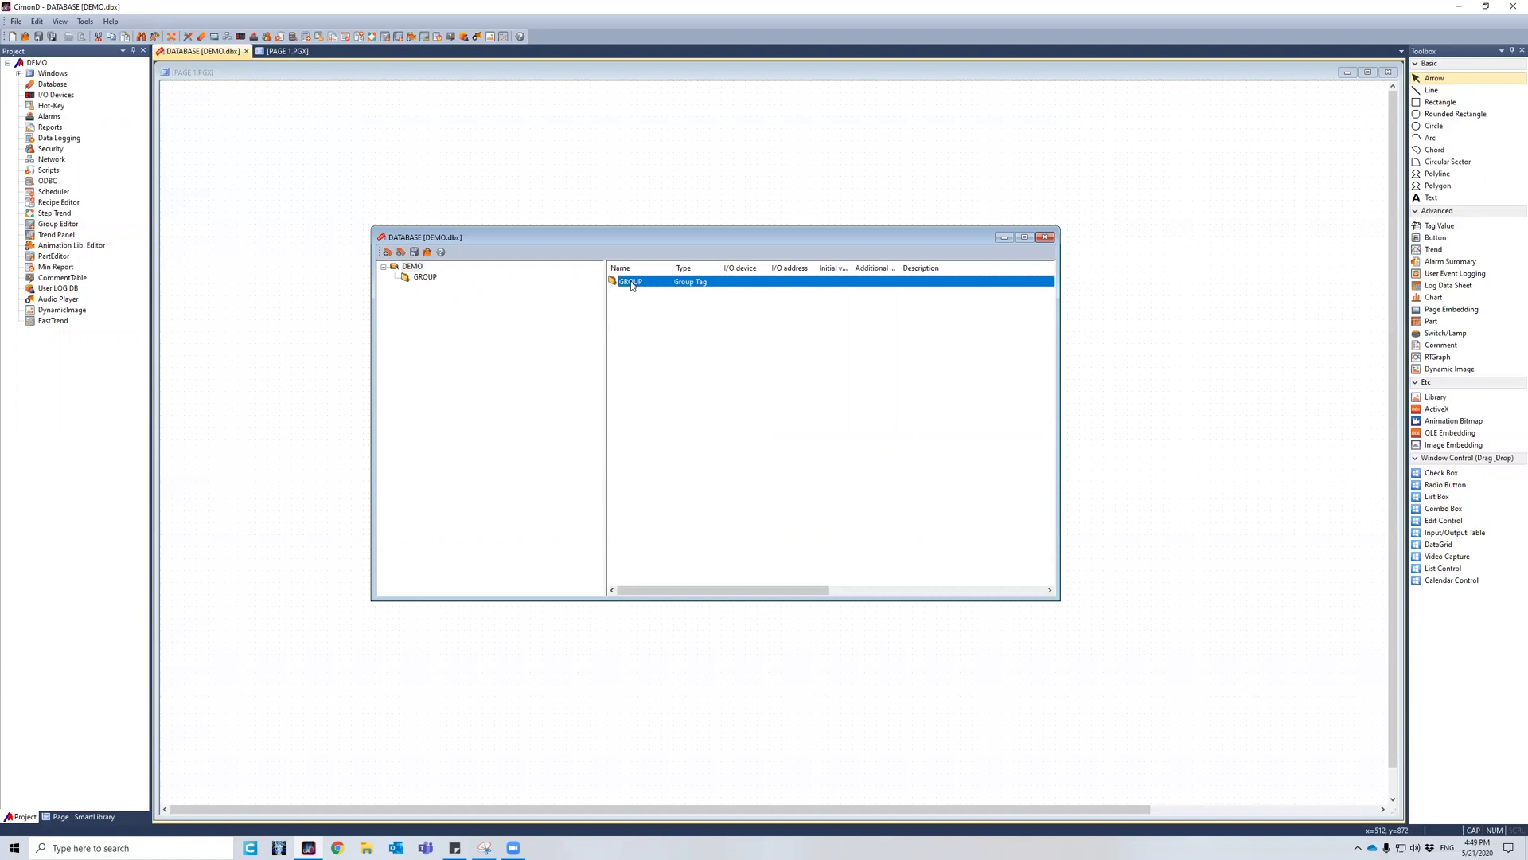
{"action": "left_click", "coordinate": [423, 278]}
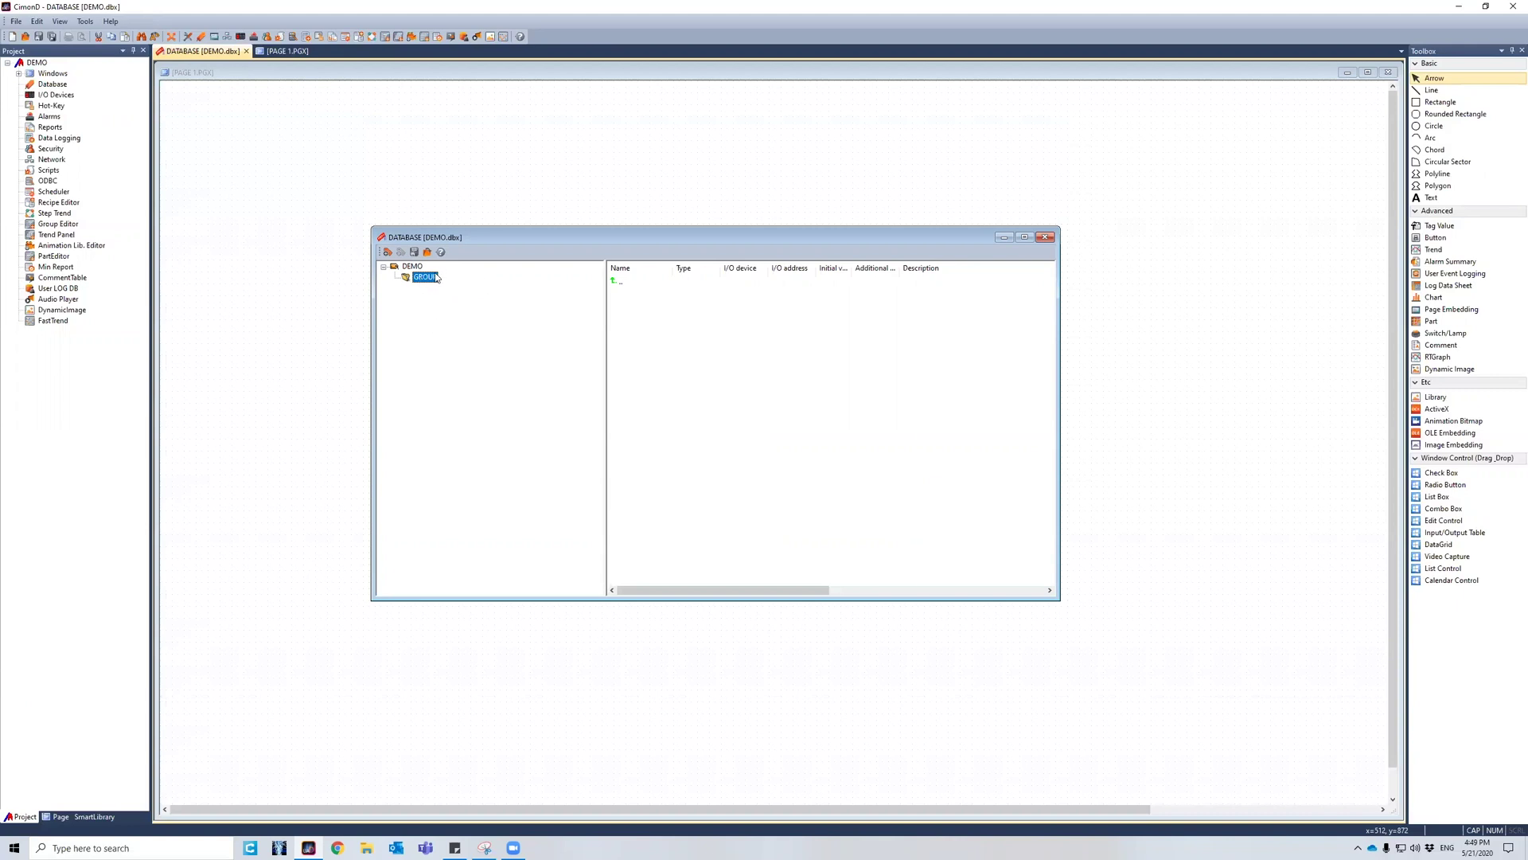
{"action": "left_click", "coordinate": [388, 253]}
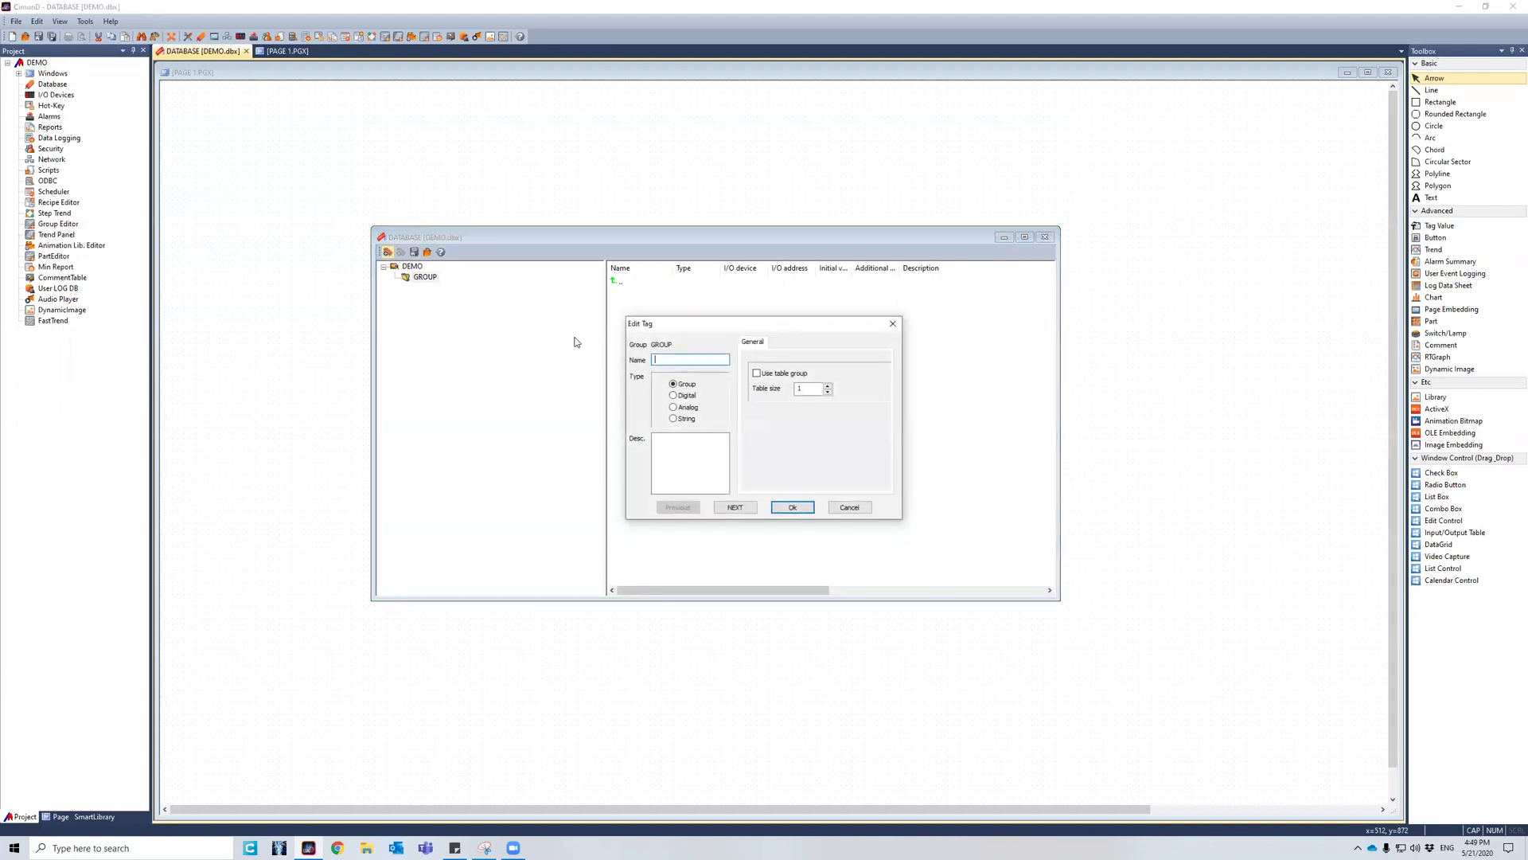
{"action": "left_click", "coordinate": [679, 396]}
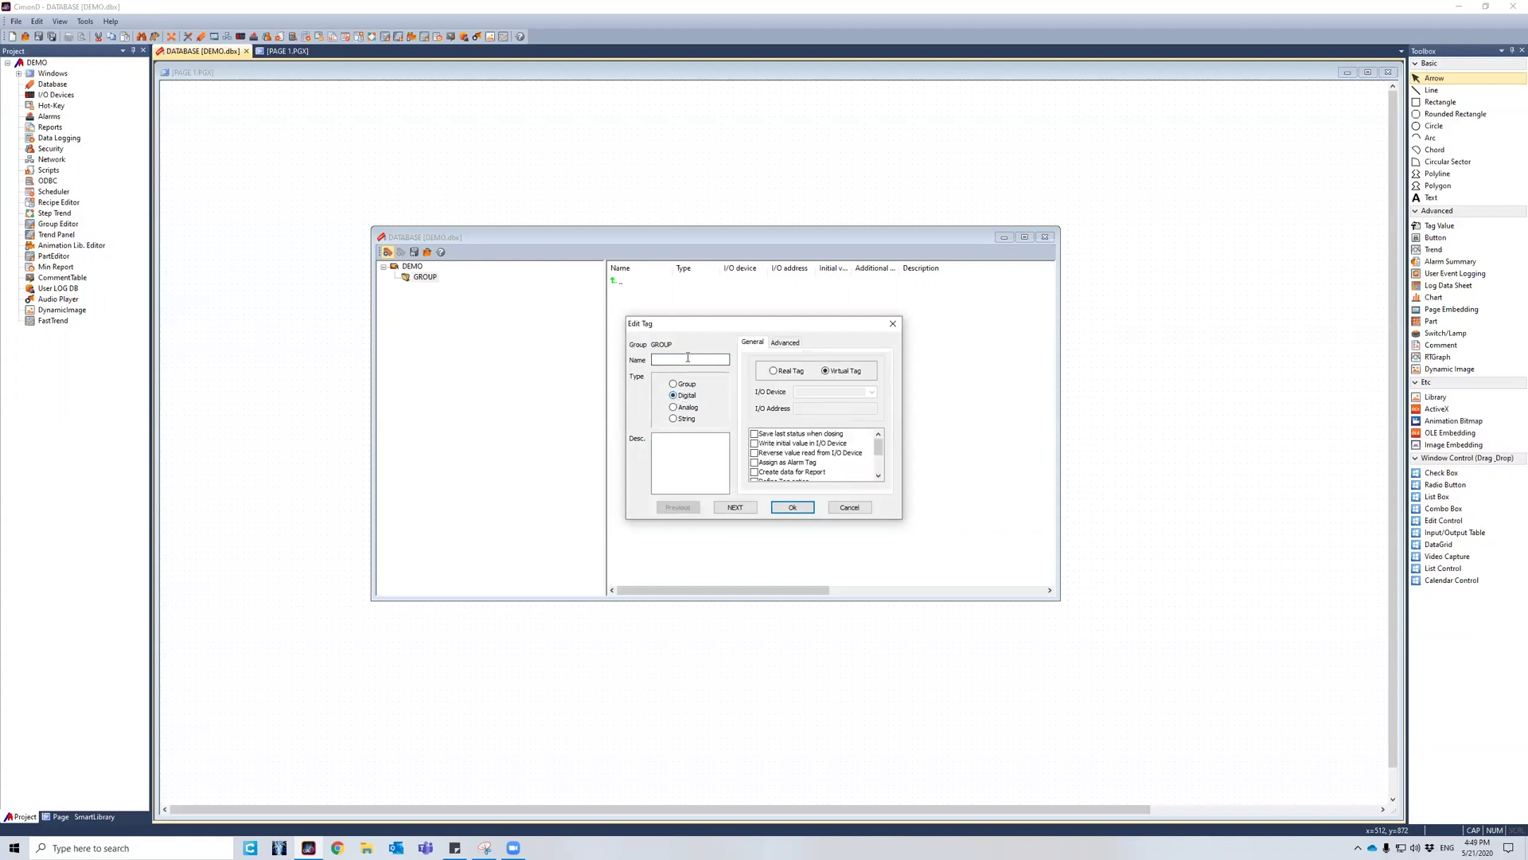
{"action": "left_click", "coordinate": [688, 357]}
{"action": "type", "text": "DIGITAL"}
{"action": "left_click", "coordinate": [793, 507]}
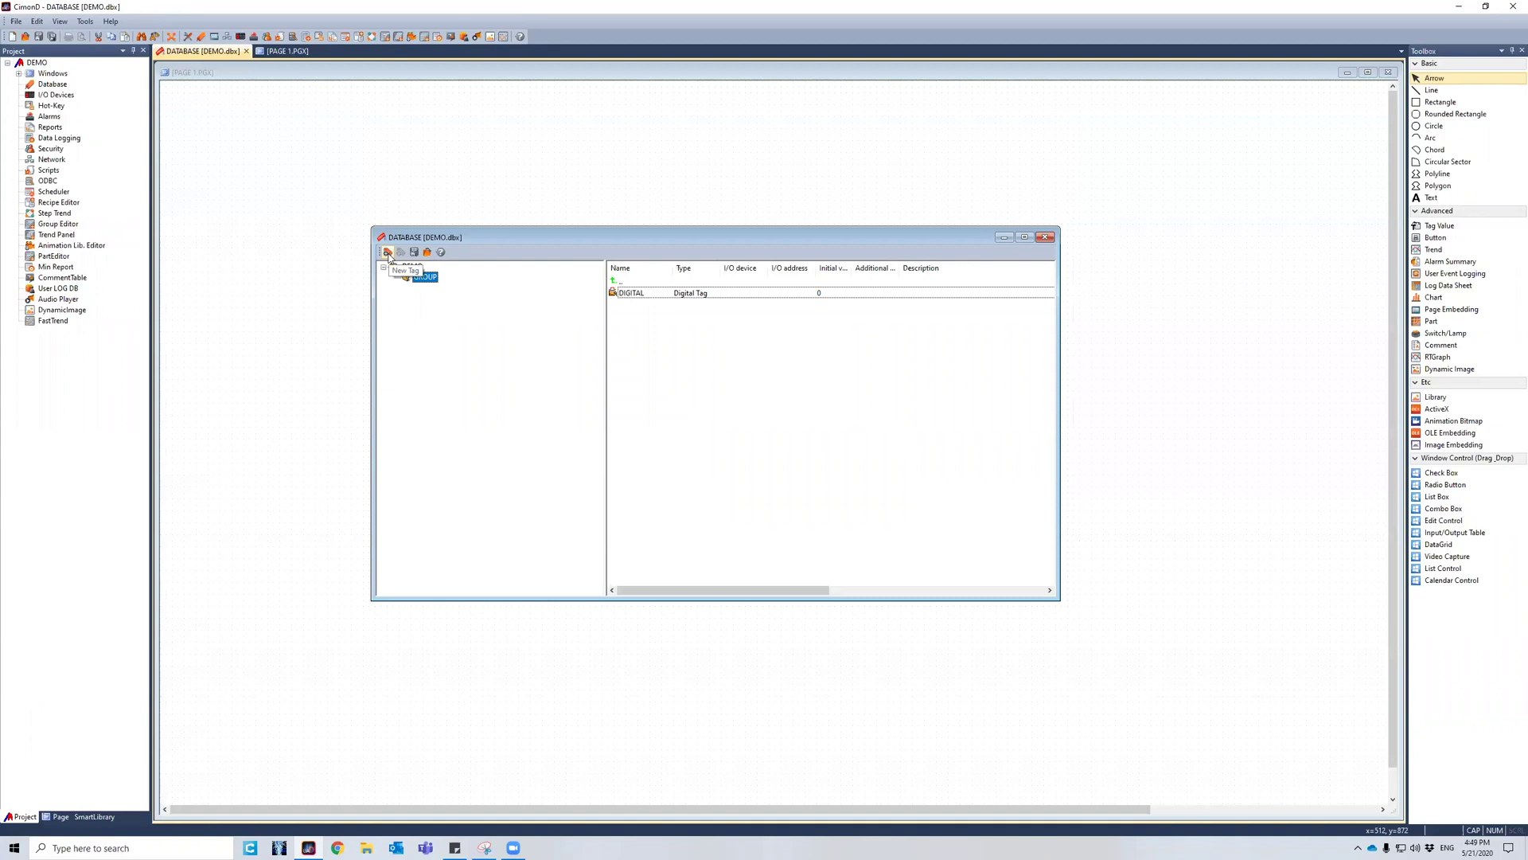
Add an Analog tag named ANALOG to GROUP.
{"action": "left_click", "coordinate": [388, 251]}
{"action": "left_click", "coordinate": [674, 407]}
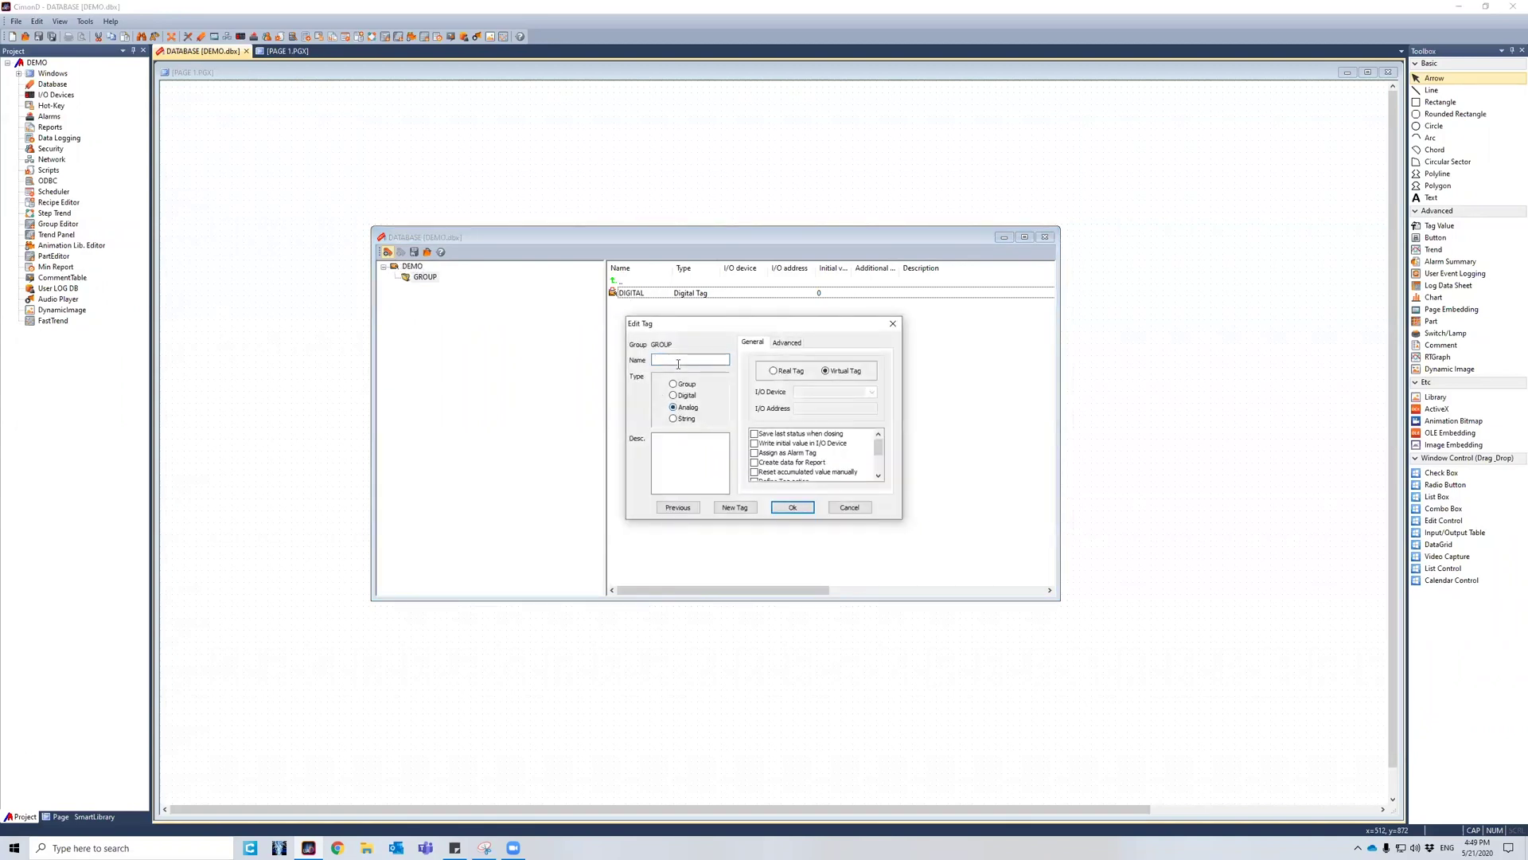
{"action": "type", "text": "ANALOG"}
{"action": "left_click", "coordinate": [780, 507]}
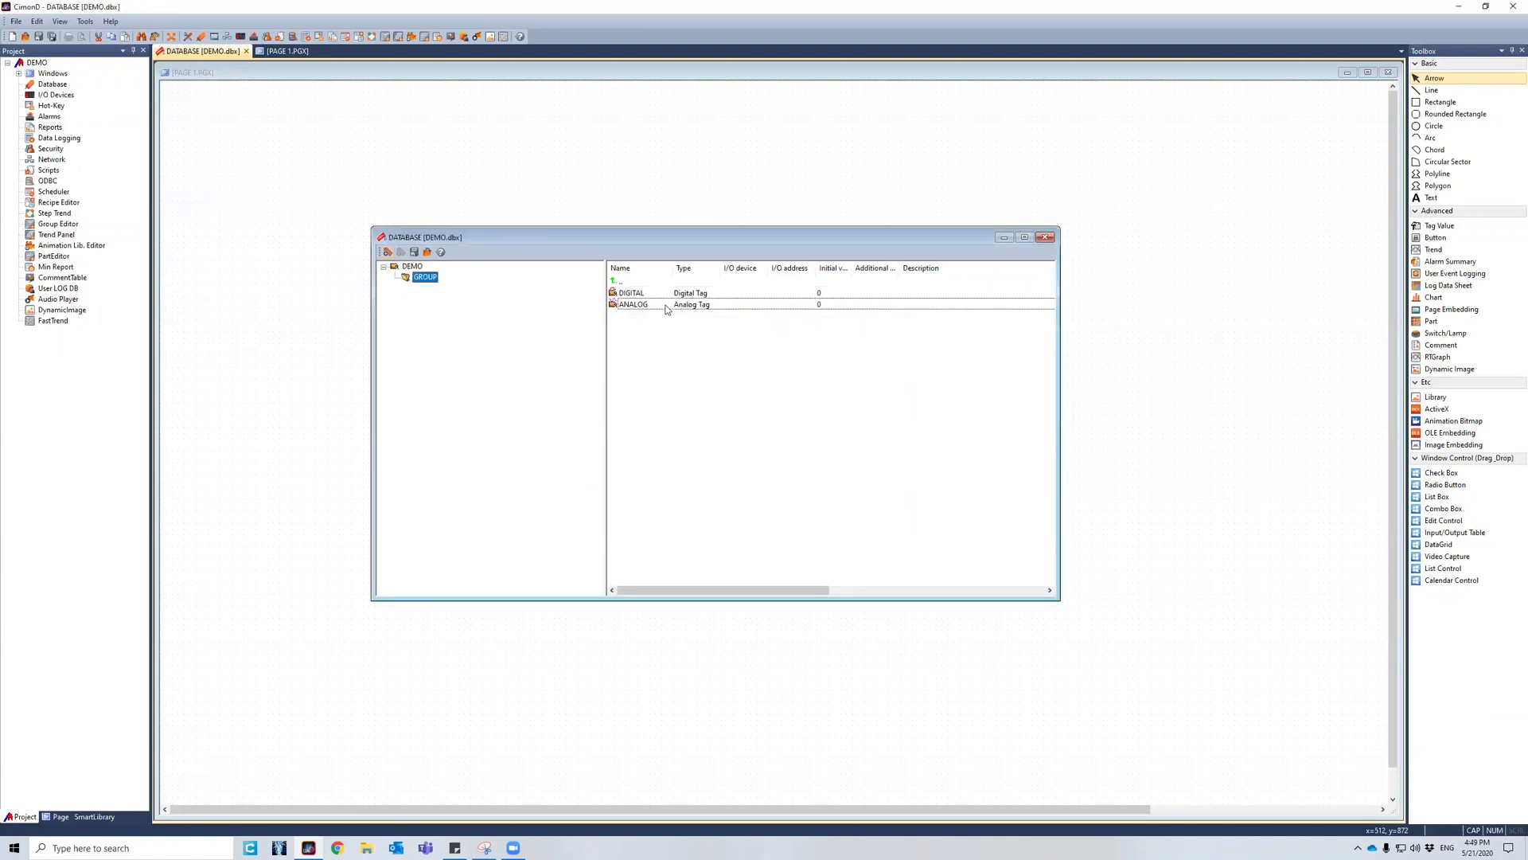
Create a String tag named STRING at the DEMO root.
{"action": "left_click", "coordinate": [412, 267]}
{"action": "left_click", "coordinate": [388, 253]}
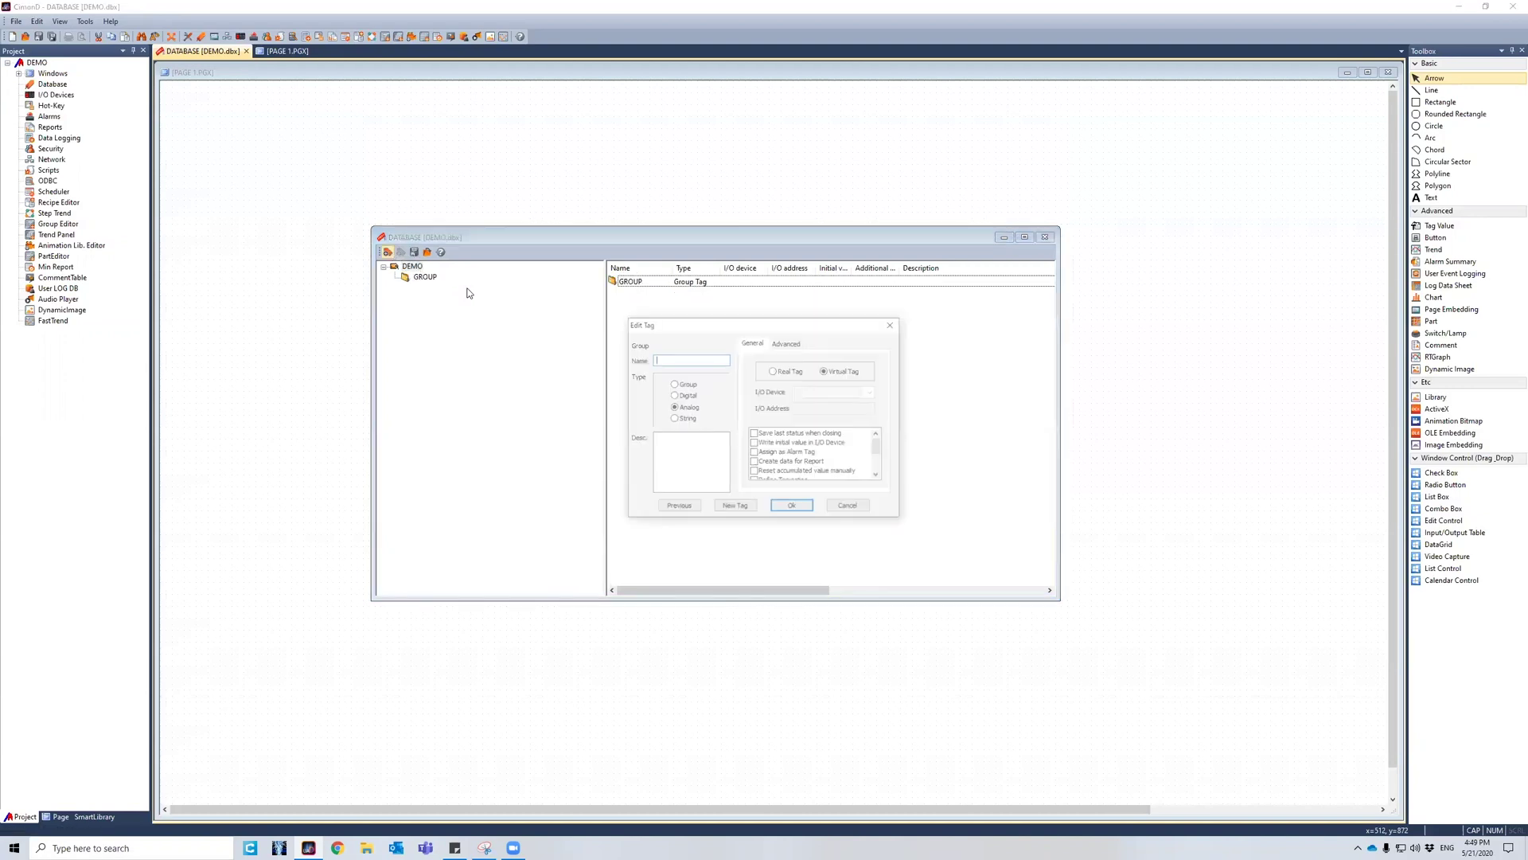
{"action": "left_click", "coordinate": [674, 418]}
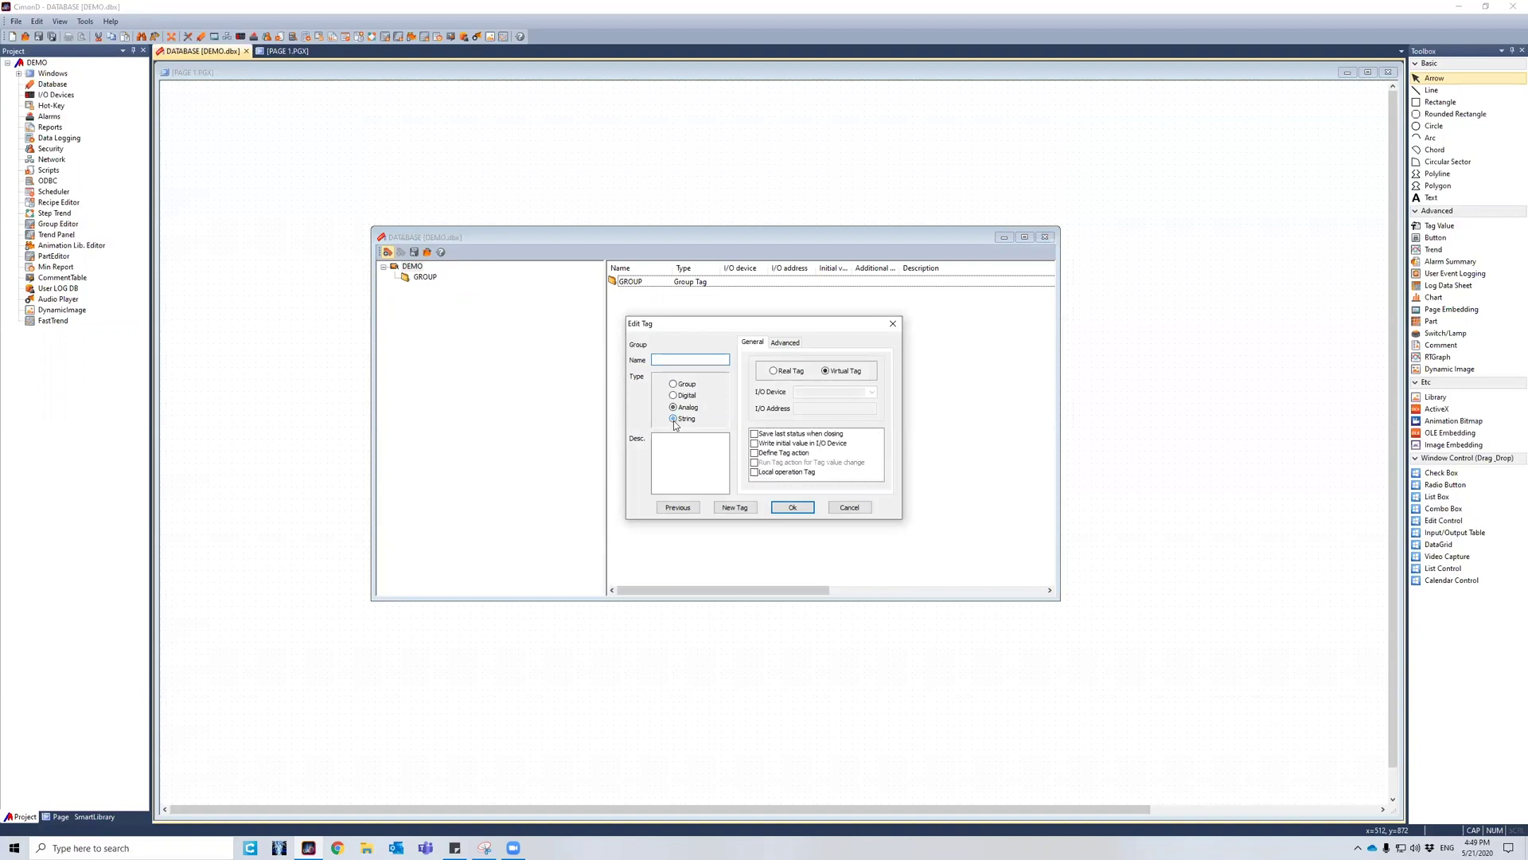
{"action": "left_click", "coordinate": [691, 359]}
{"action": "type", "text": "STRING"}
{"action": "key", "text": "Return"}
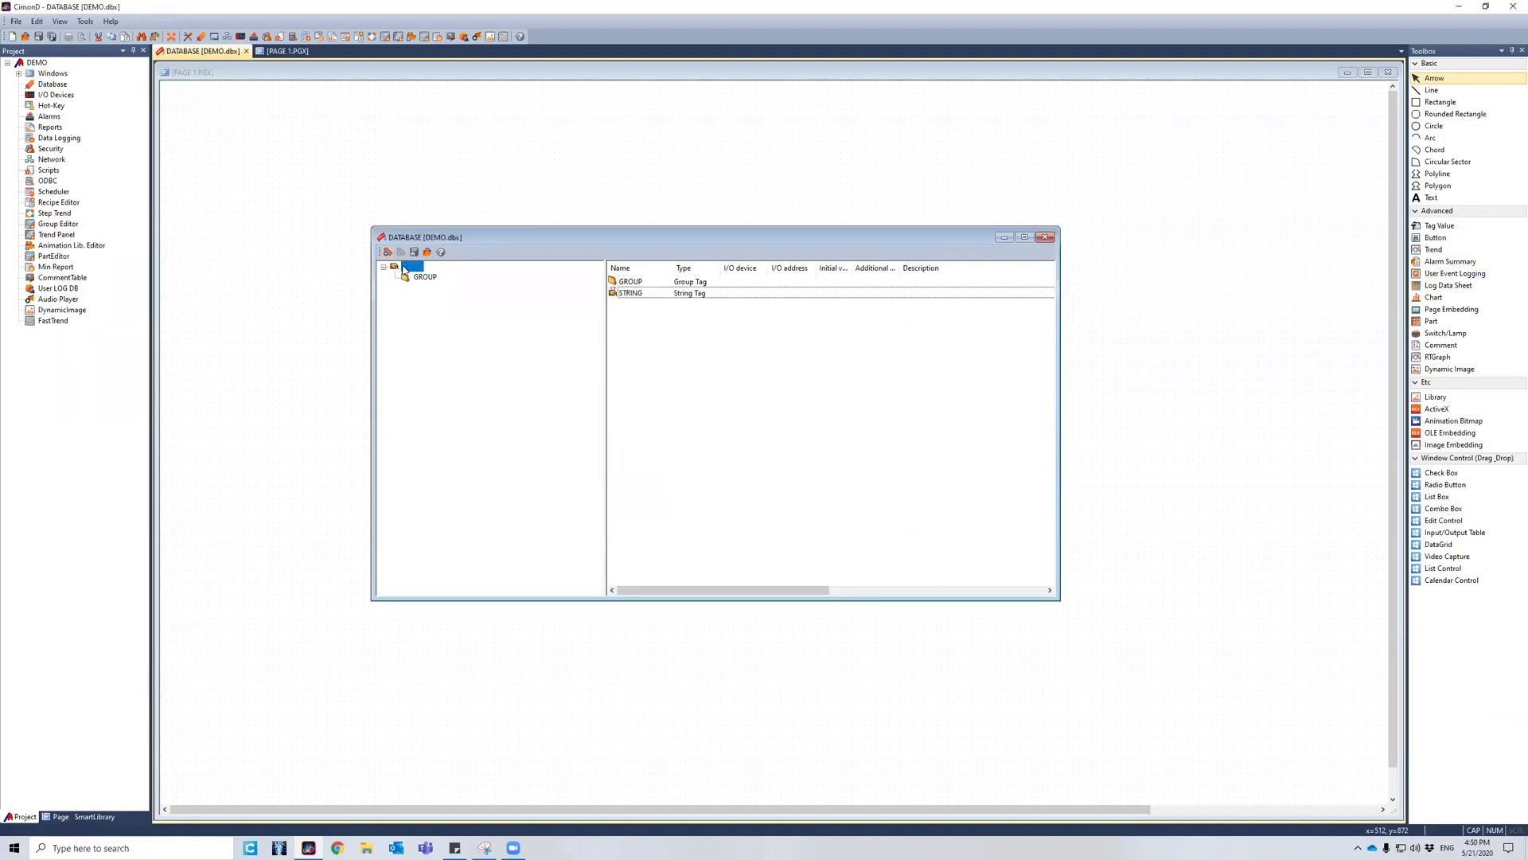
Cut the STRING tag from DEMO and paste it into the GROUP folder.
{"action": "left_click", "coordinate": [640, 296]}
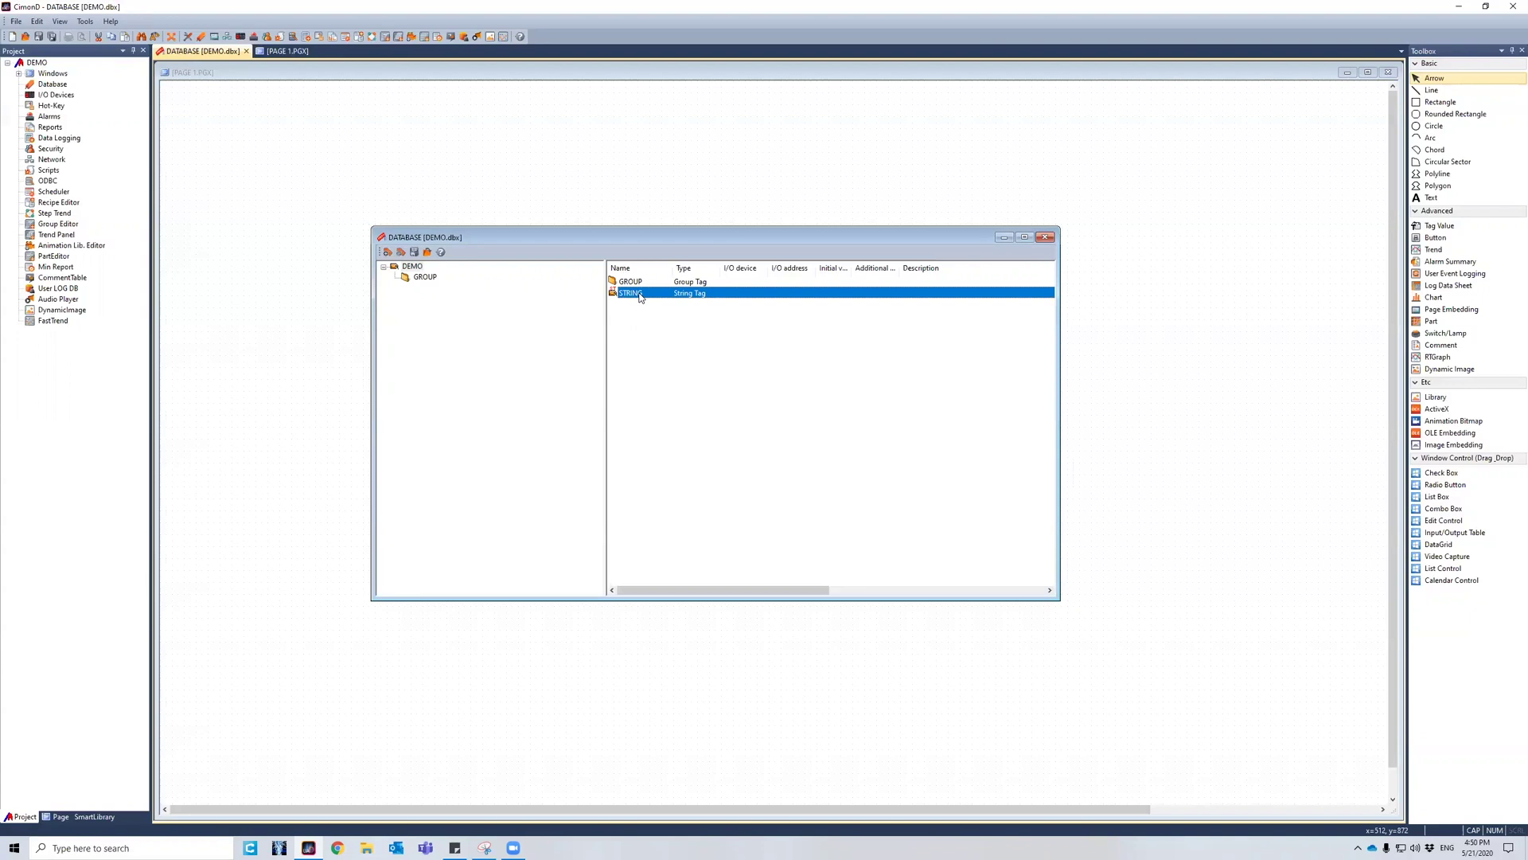
{"action": "right_click", "coordinate": [640, 297]}
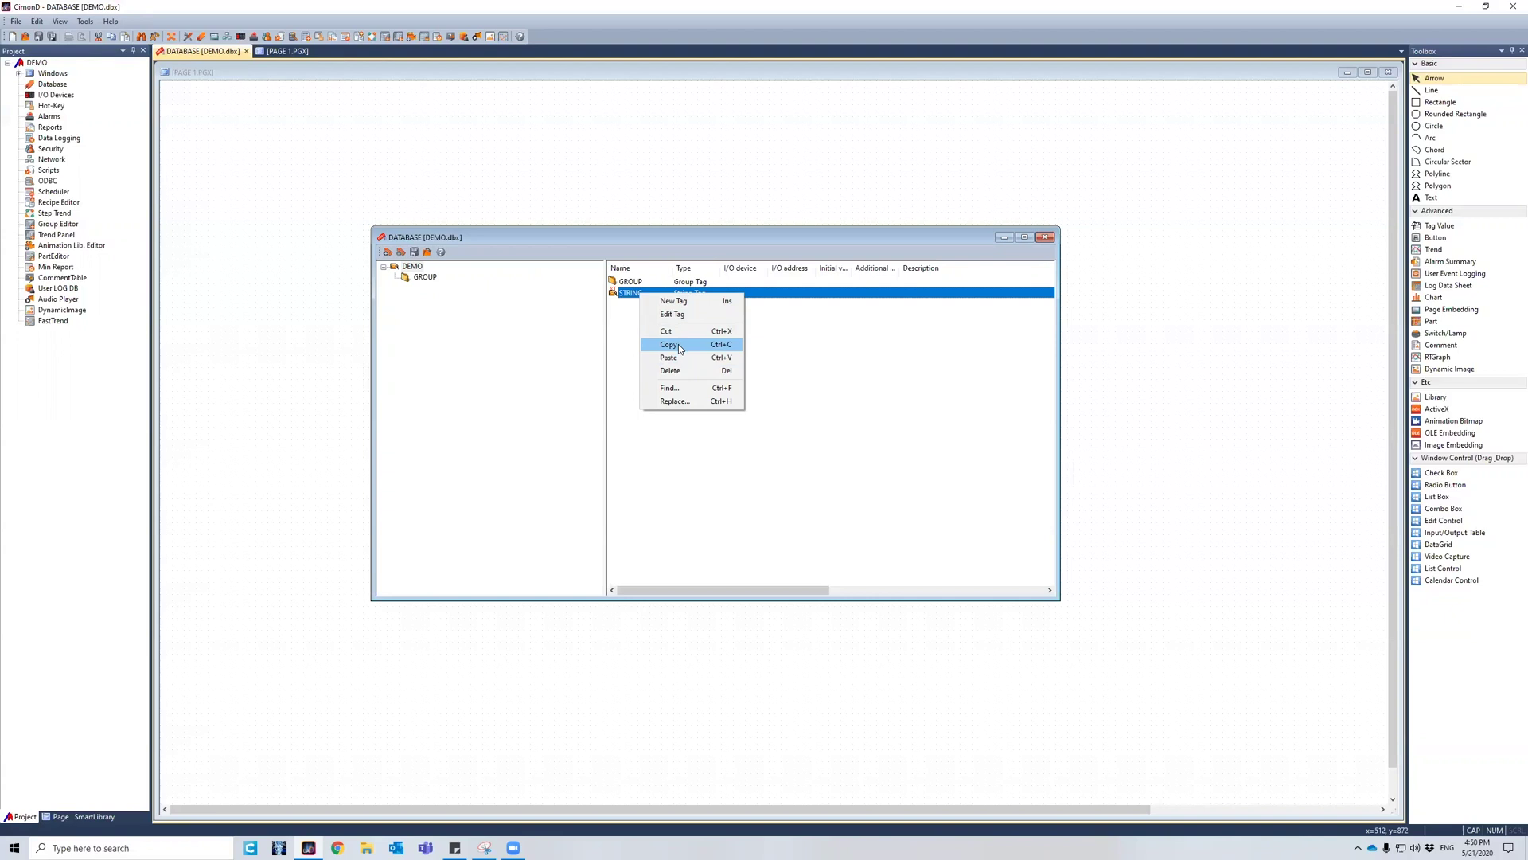
{"action": "left_click", "coordinate": [669, 331]}
{"action": "left_click", "coordinate": [423, 279]}
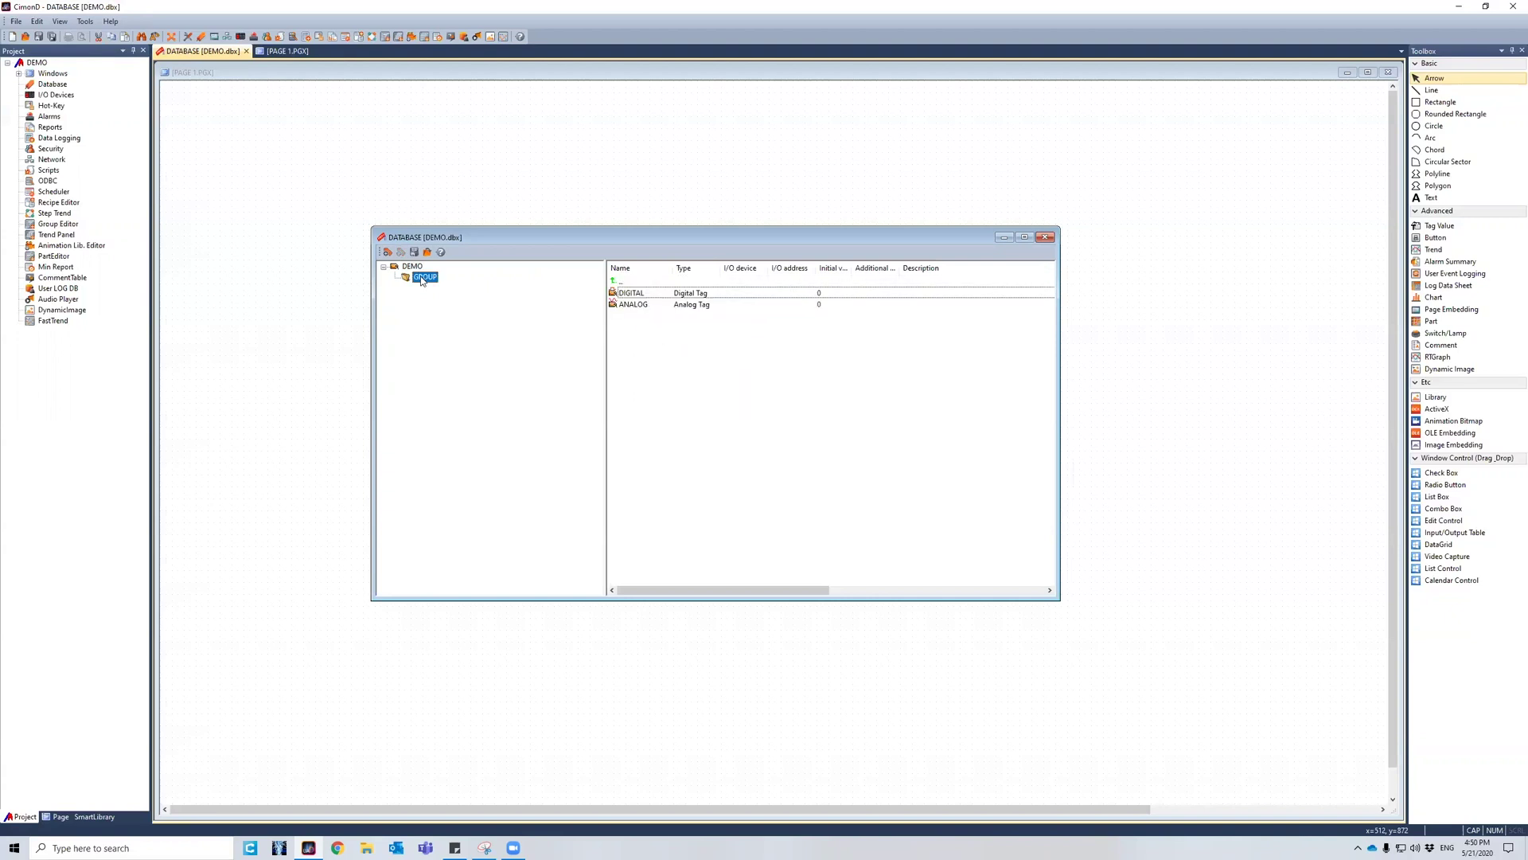
{"action": "right_click", "coordinate": [648, 338]}
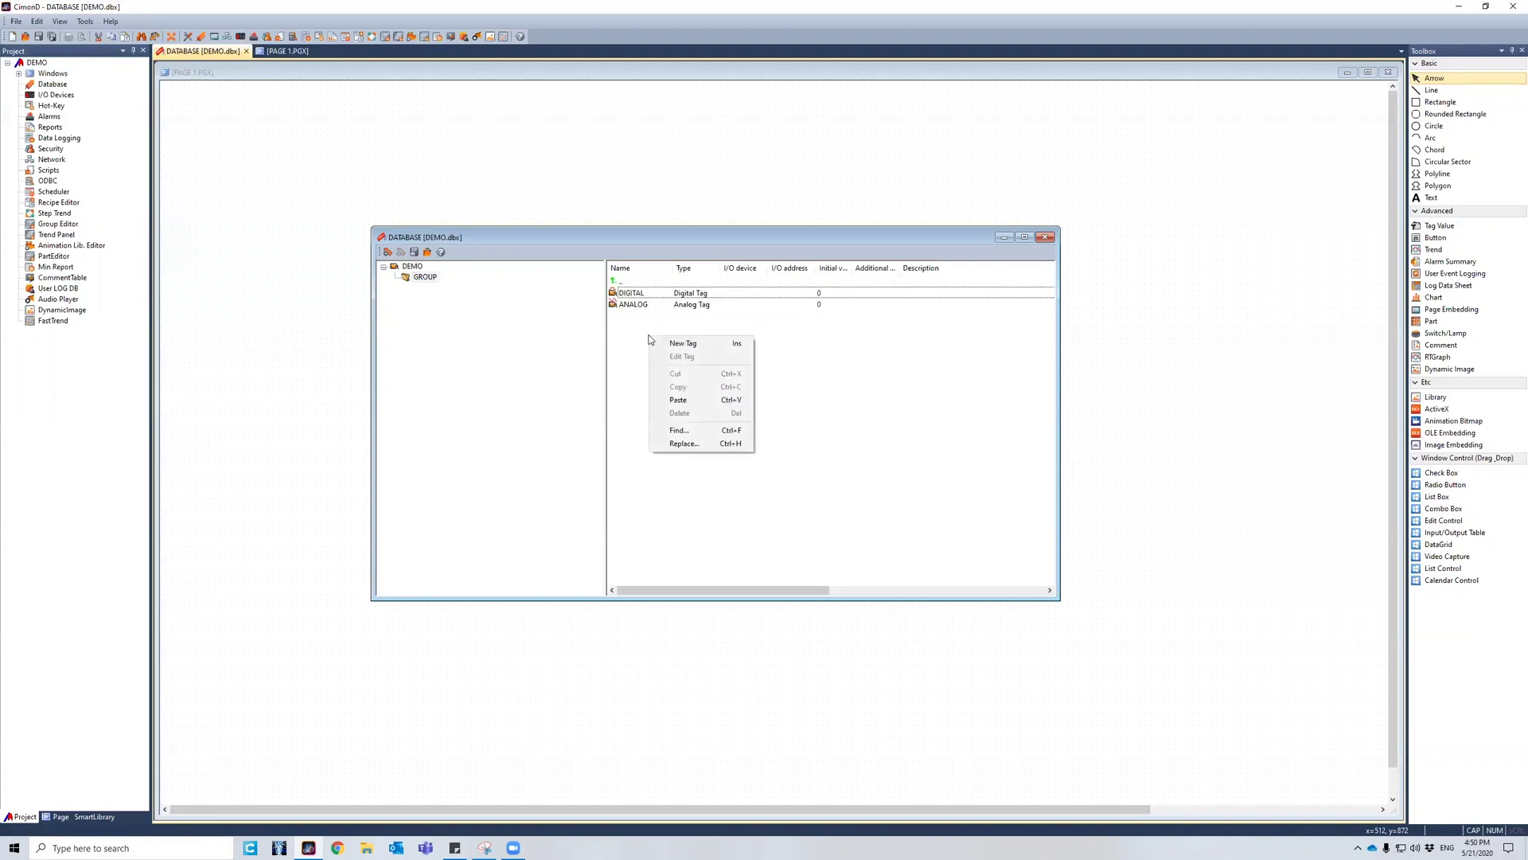
{"action": "left_click", "coordinate": [702, 401]}
{"action": "left_click", "coordinate": [831, 449]}
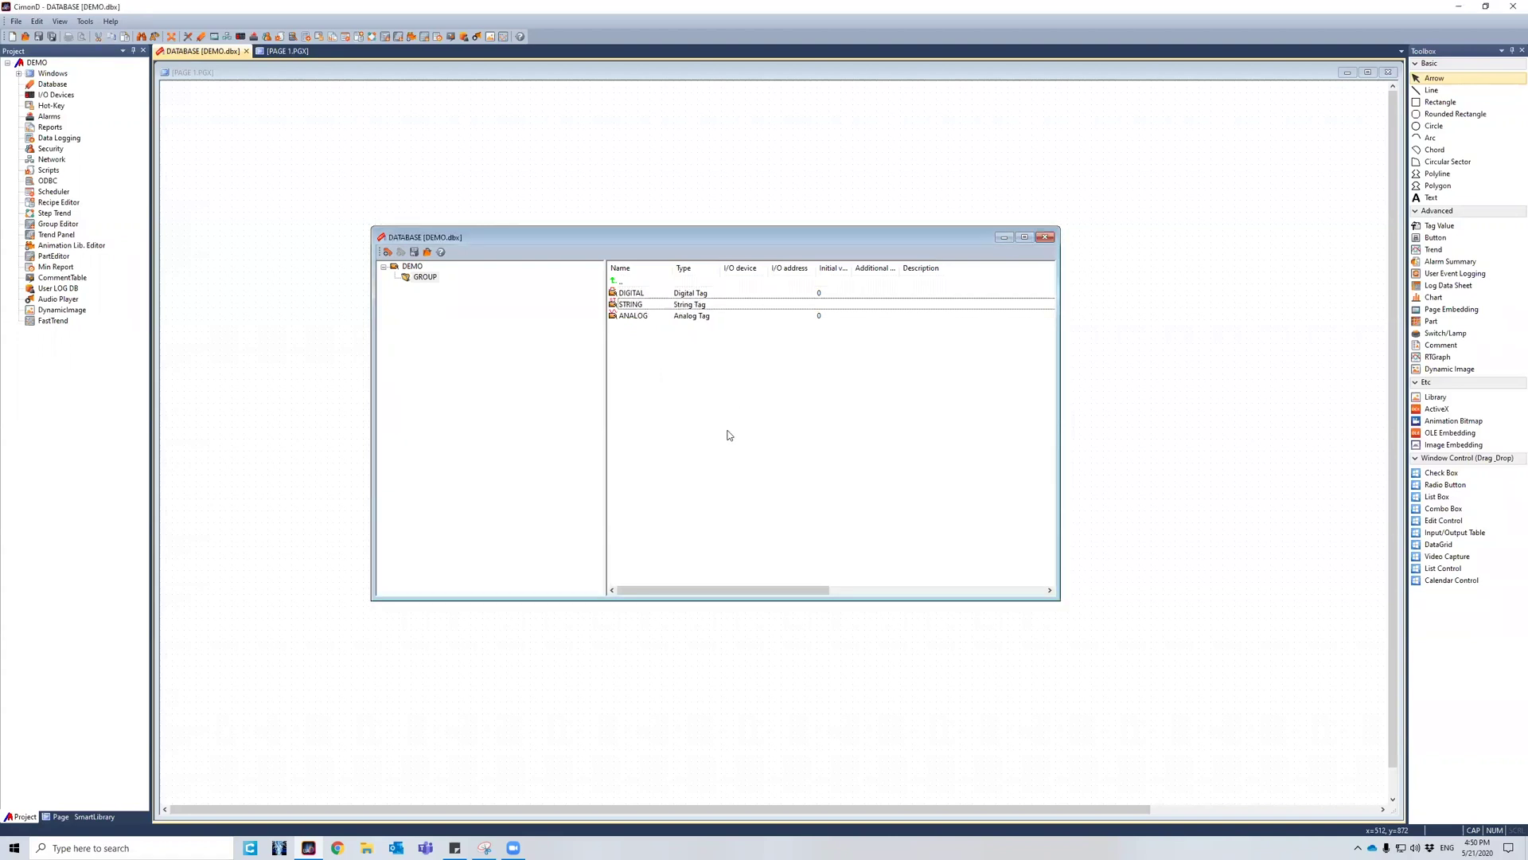
{"action": "left_click", "coordinate": [412, 268]}
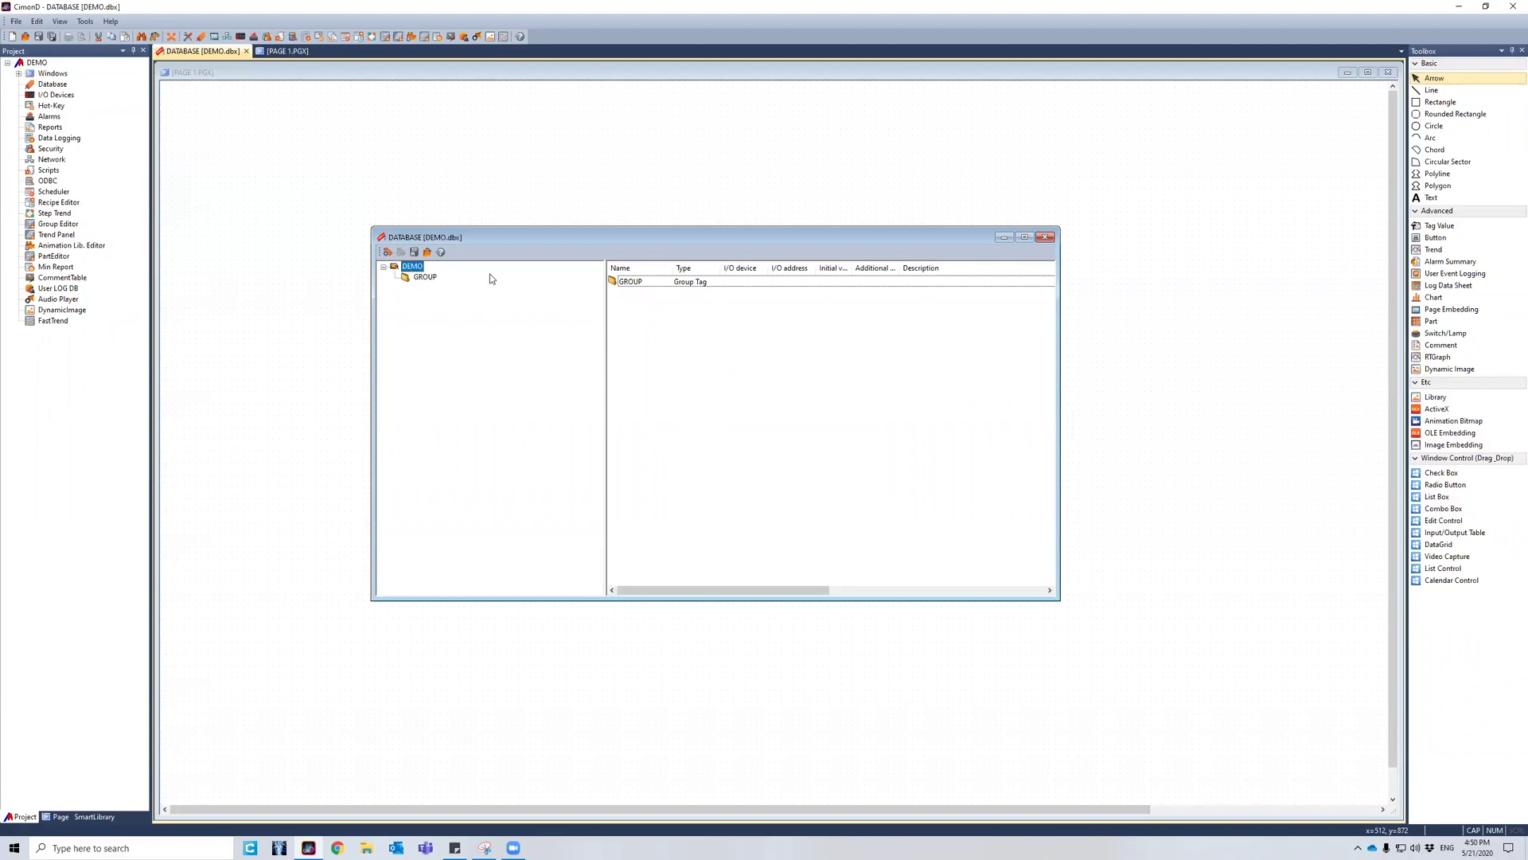
Open the ANALOG tag's Edit Tag dialog in GROUP, leaving it a Virtual Tag.
{"action": "left_click", "coordinate": [417, 278]}
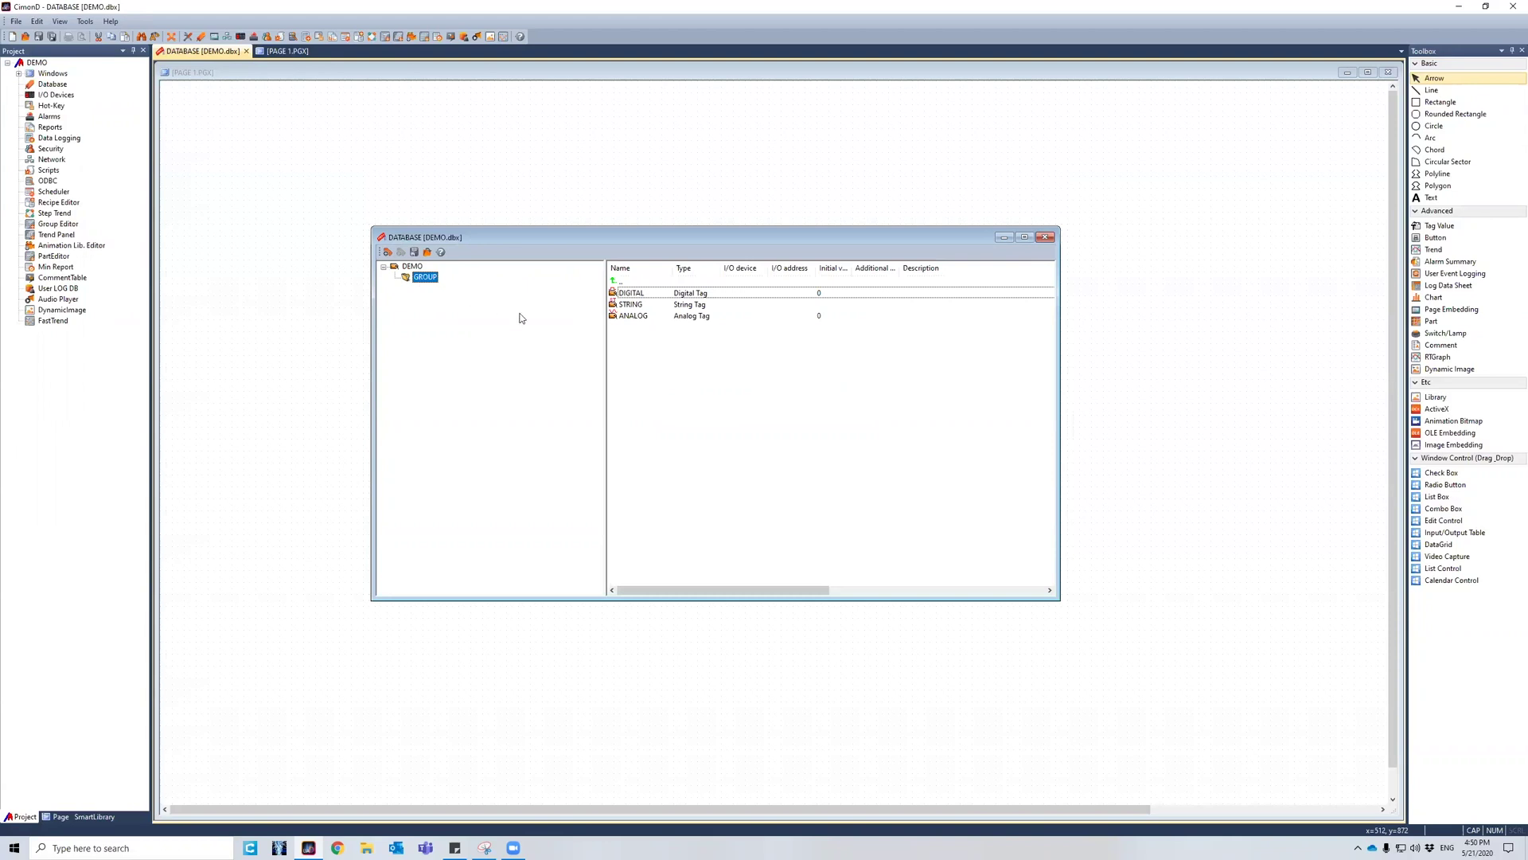
{"action": "double_click", "coordinate": [640, 317]}
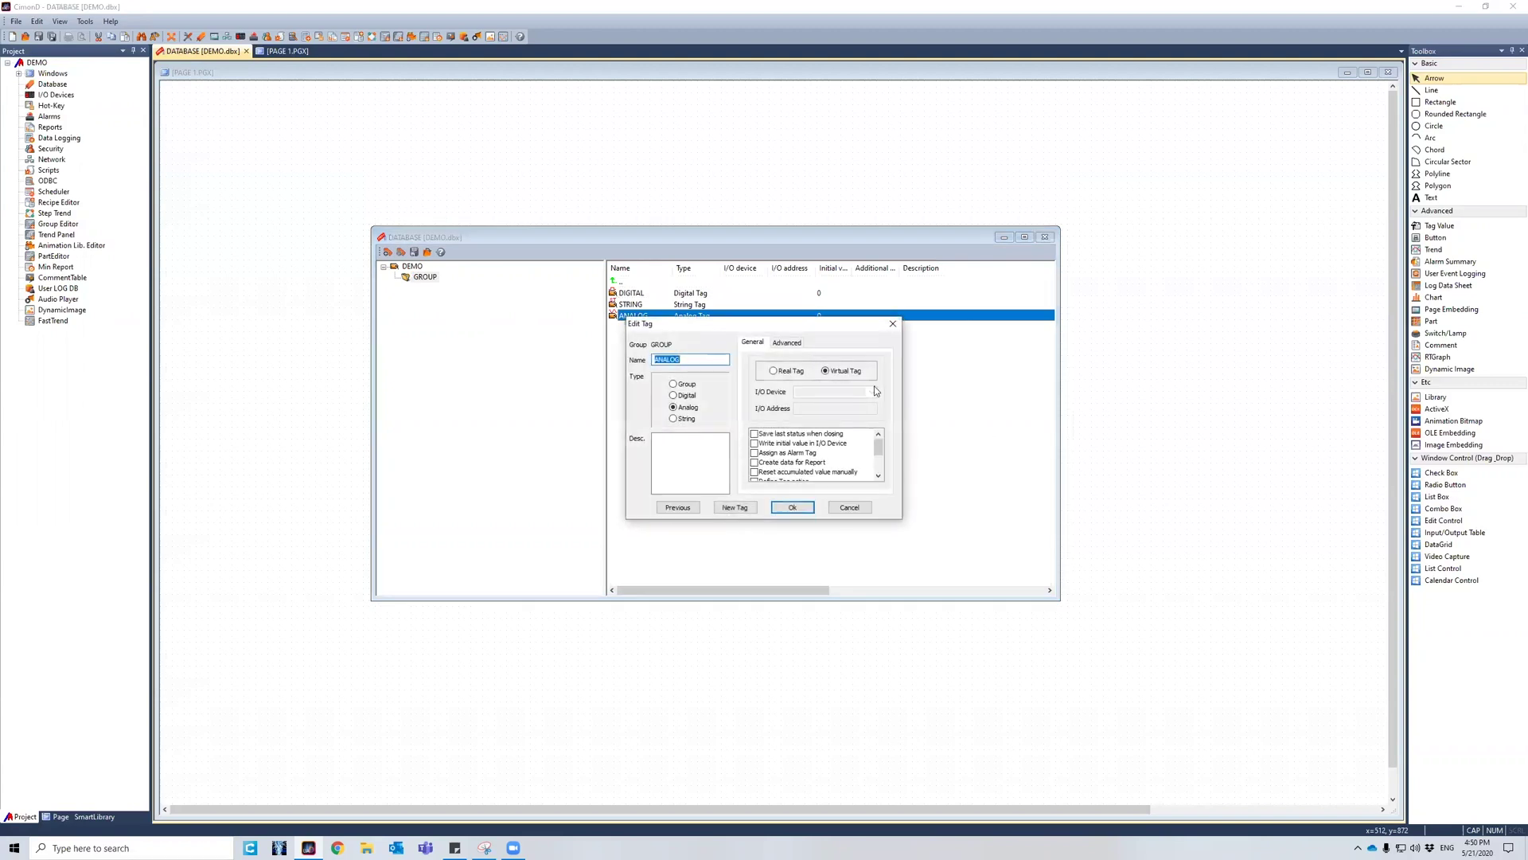
{"action": "left_click", "coordinate": [775, 371]}
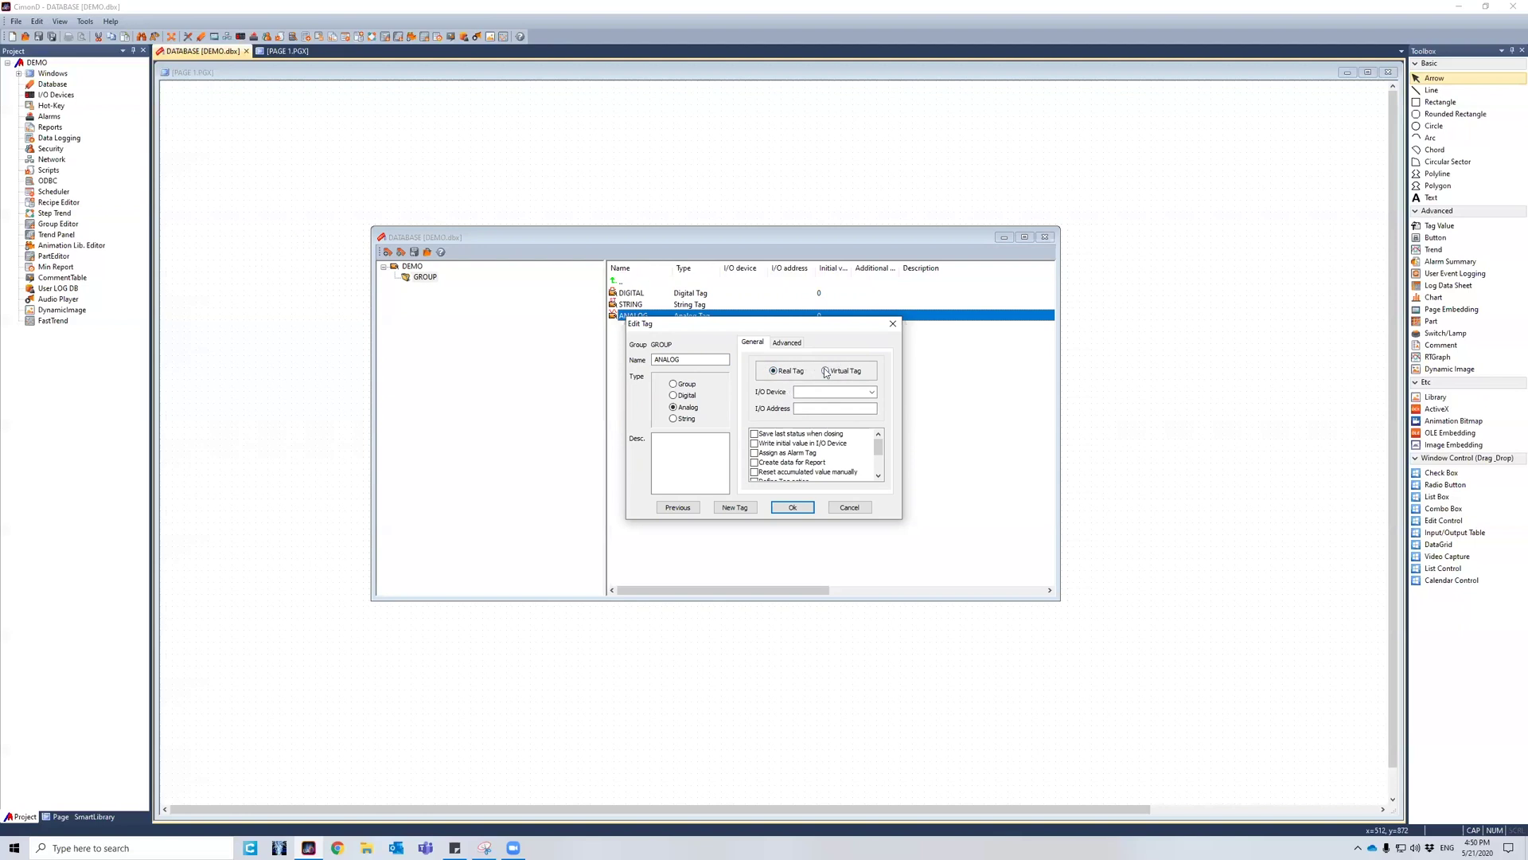
{"action": "left_click", "coordinate": [826, 372]}
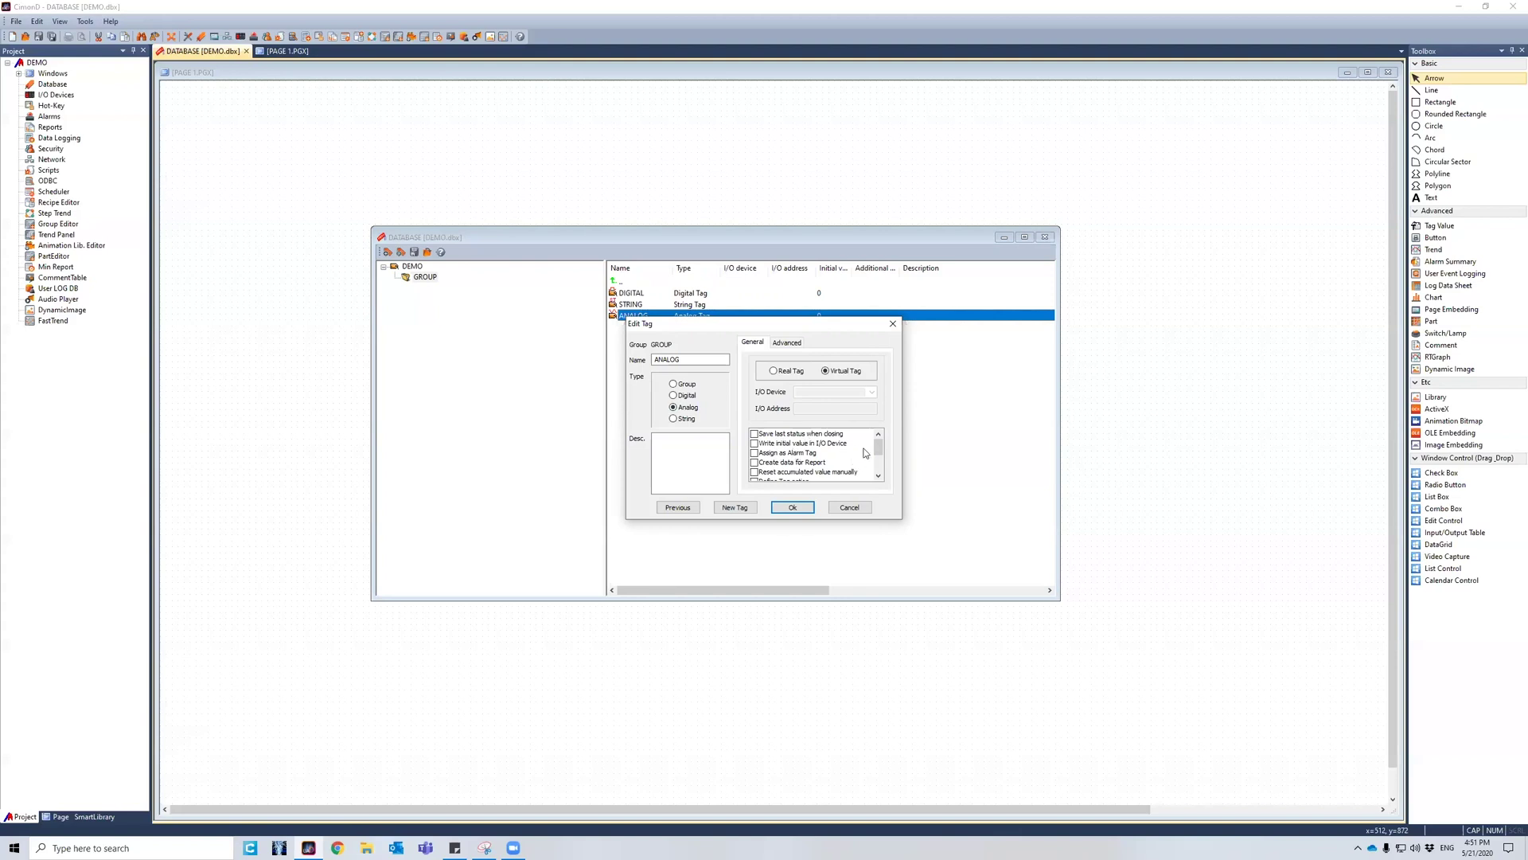
On the Advanced tab, set ANALOG's data type to UINT16 (scale 0.1, range 0–65535).
{"action": "left_click", "coordinate": [787, 343]}
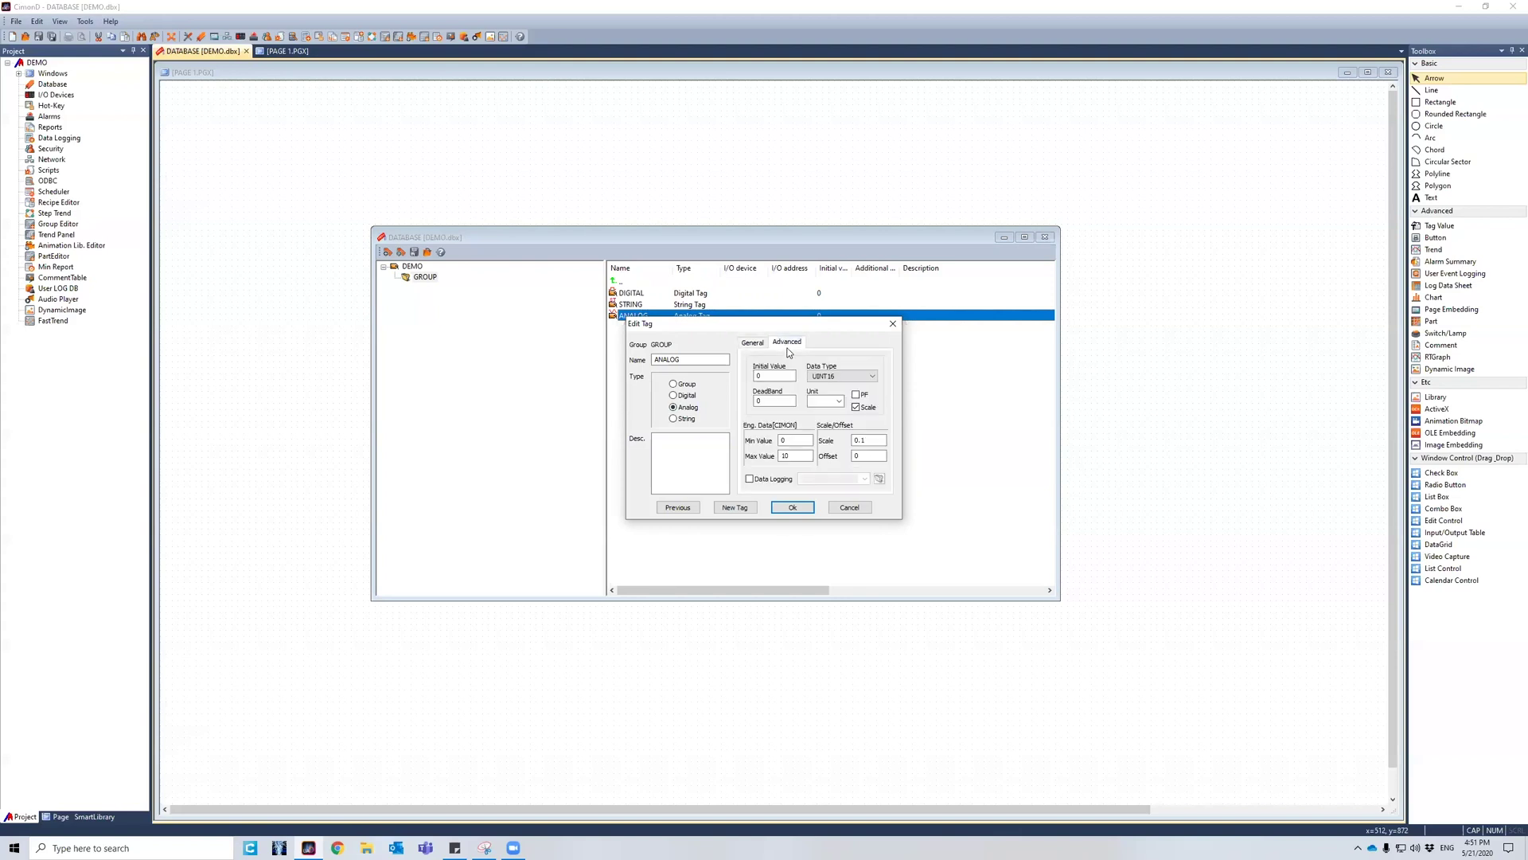
{"action": "left_click", "coordinate": [765, 375]}
{"action": "left_click", "coordinate": [829, 377]}
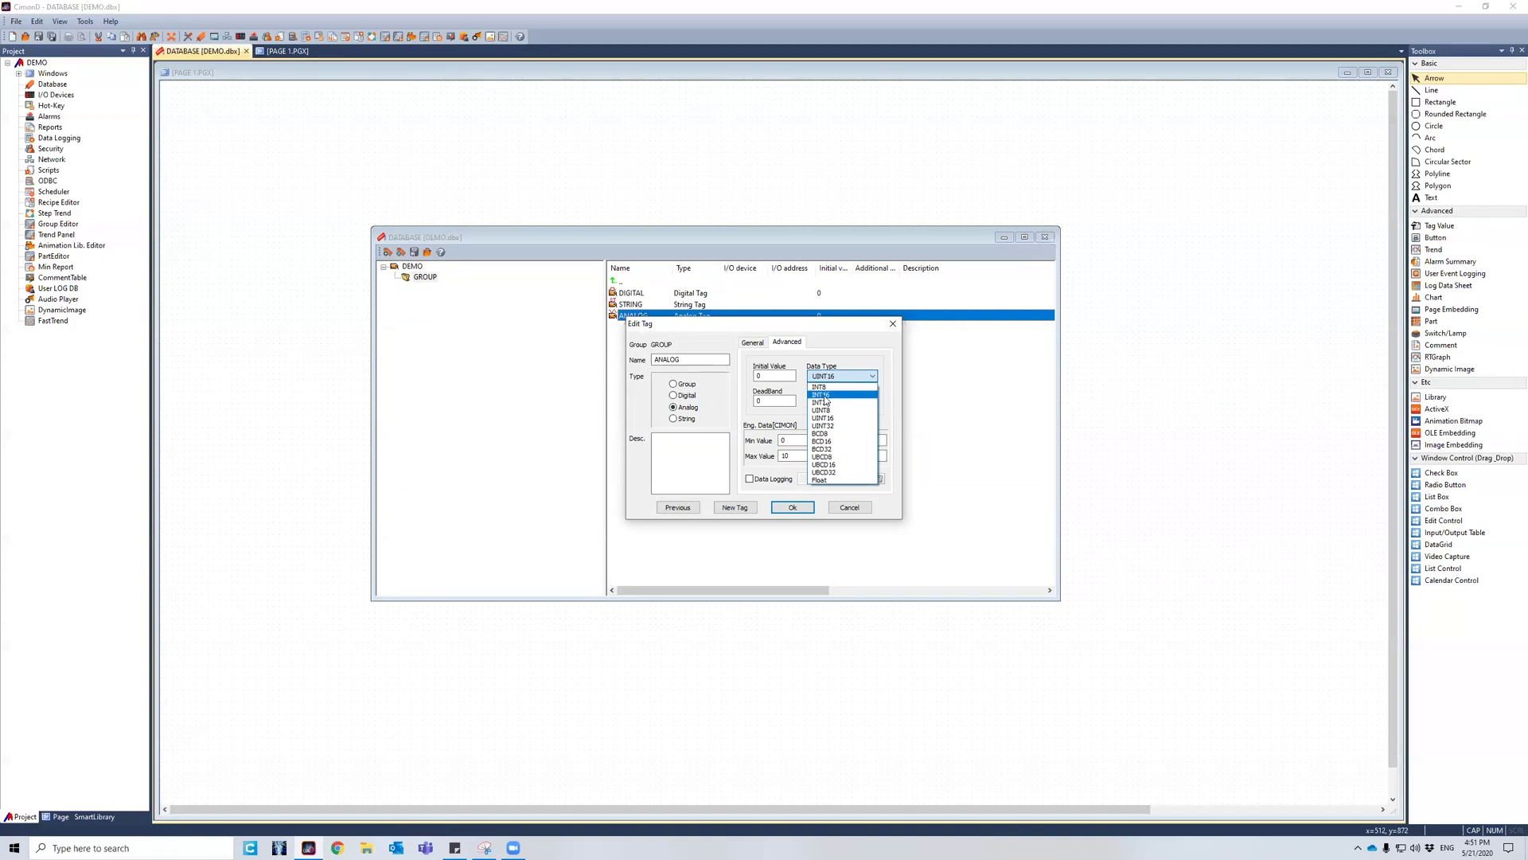
{"action": "left_click", "coordinate": [825, 395]}
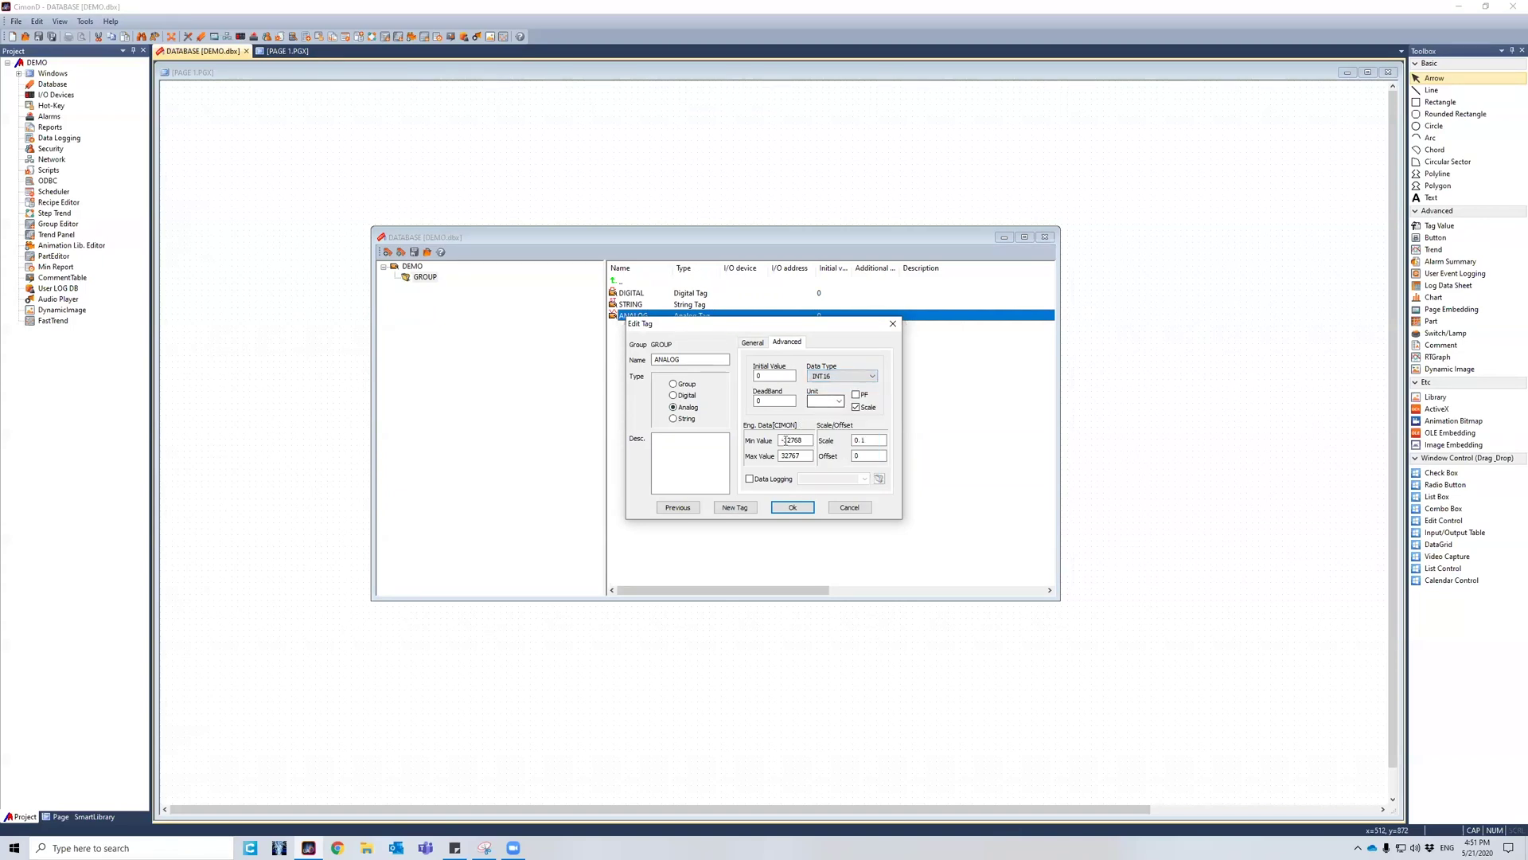
{"action": "left_click", "coordinate": [835, 377]}
{"action": "left_click", "coordinate": [836, 419]}
{"action": "left_click", "coordinate": [851, 377]}
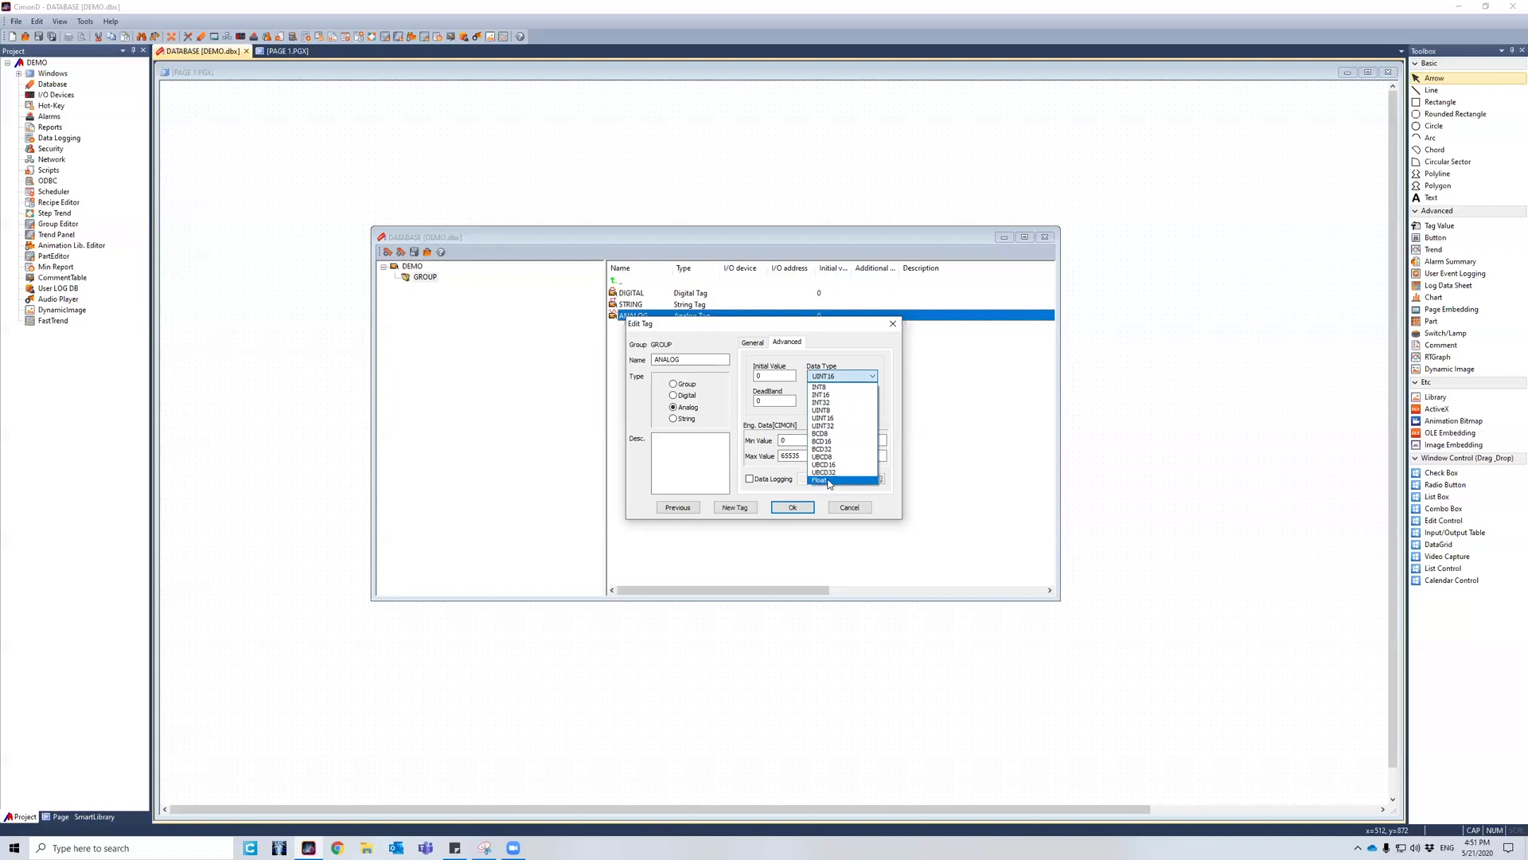
{"action": "left_click", "coordinate": [796, 419]}
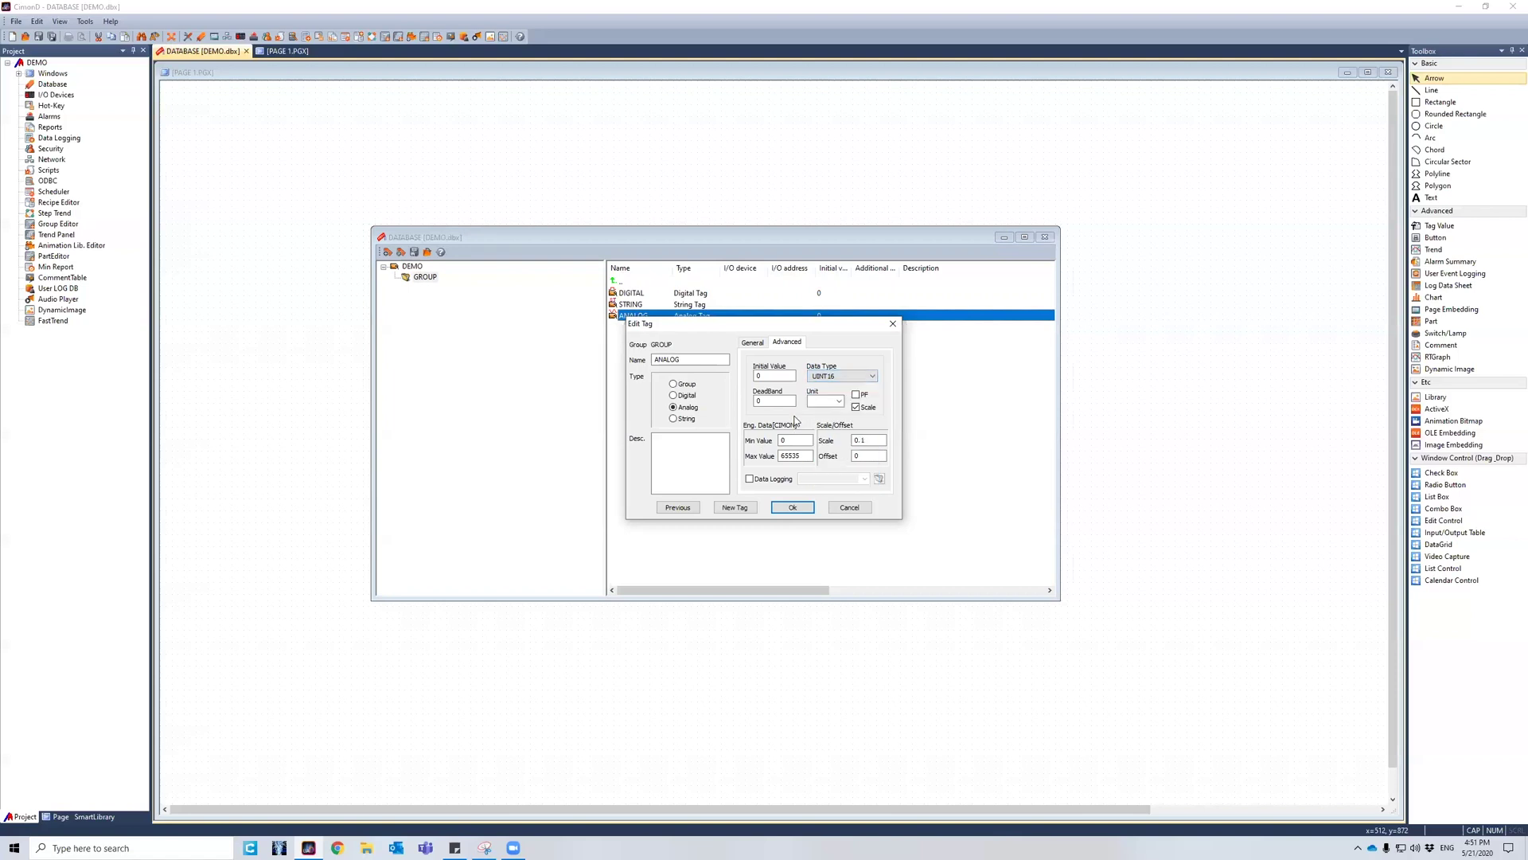
{"action": "left_click", "coordinate": [857, 454]}
Save ANALOG, reopen it, turn off Scale, and enter engineering range 0–10 and raw minimum -10.
{"action": "left_click", "coordinate": [792, 507]}
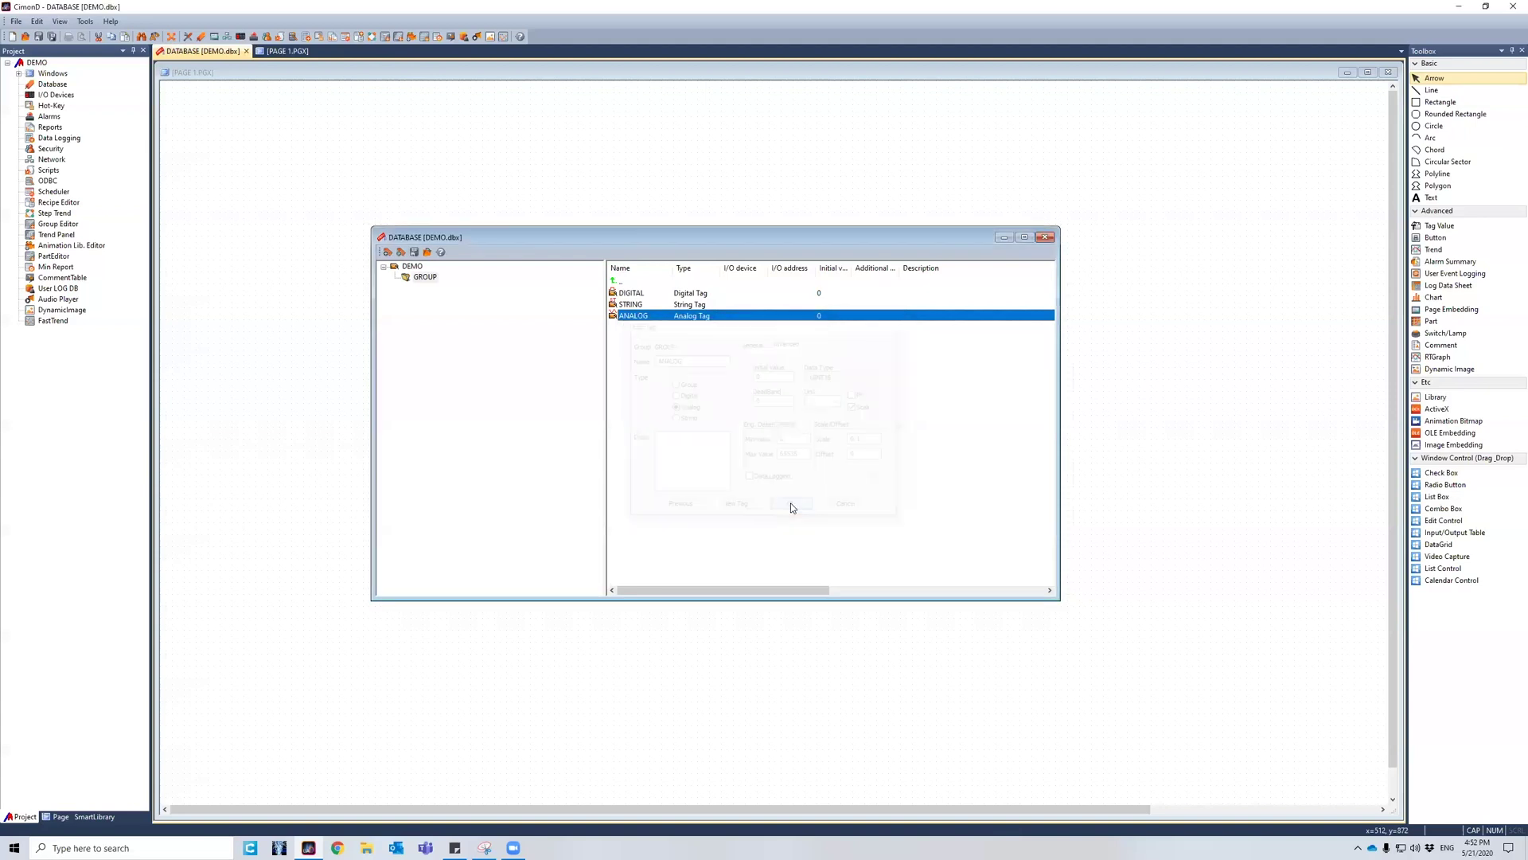
{"action": "double_click", "coordinate": [658, 318]}
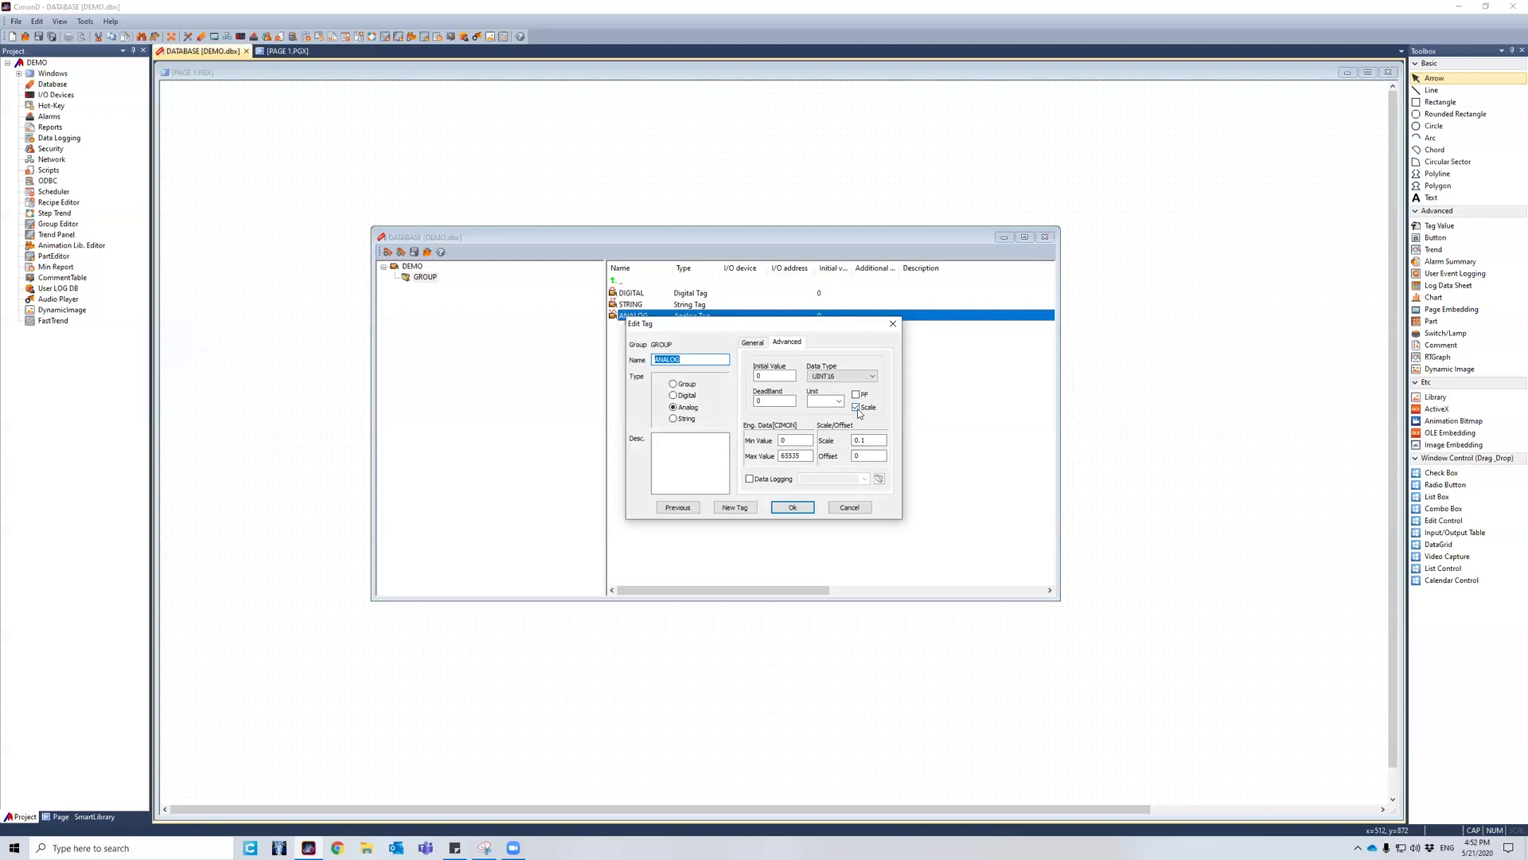
{"action": "left_click", "coordinate": [856, 408]}
{"action": "double_click", "coordinate": [777, 440]}
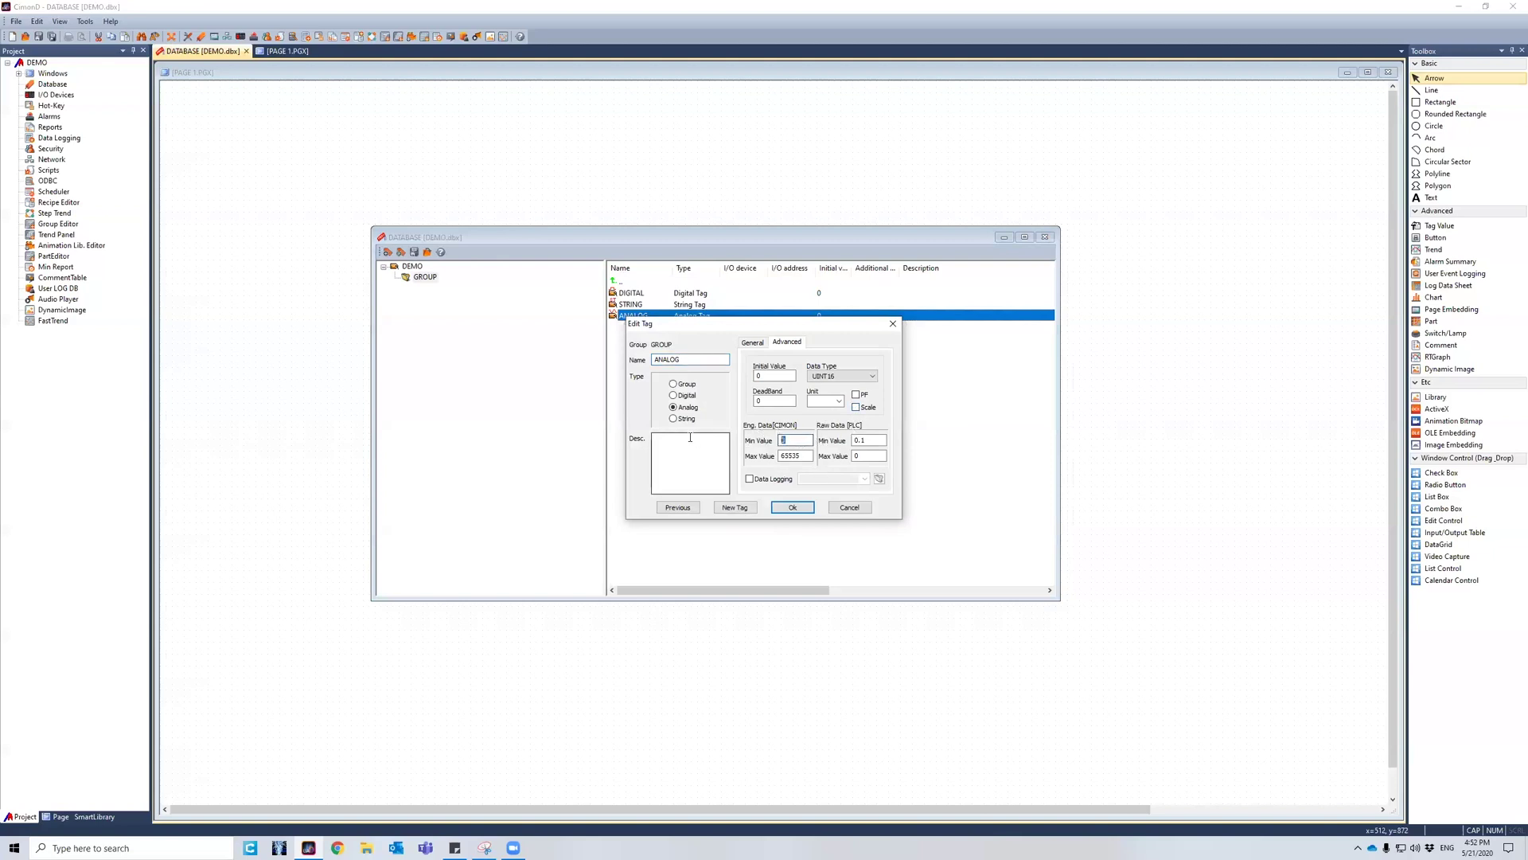
{"action": "key", "text": "Tab"}
{"action": "type", "text": "10"}
{"action": "key", "text": "Tab"}
{"action": "type", "text": "-"}
Save ANALOG's scaling, review DIGITAL's Advanced and General settings, then minimize CimonD.
{"action": "left_click", "coordinate": [808, 508]}
{"action": "double_click", "coordinate": [631, 292]}
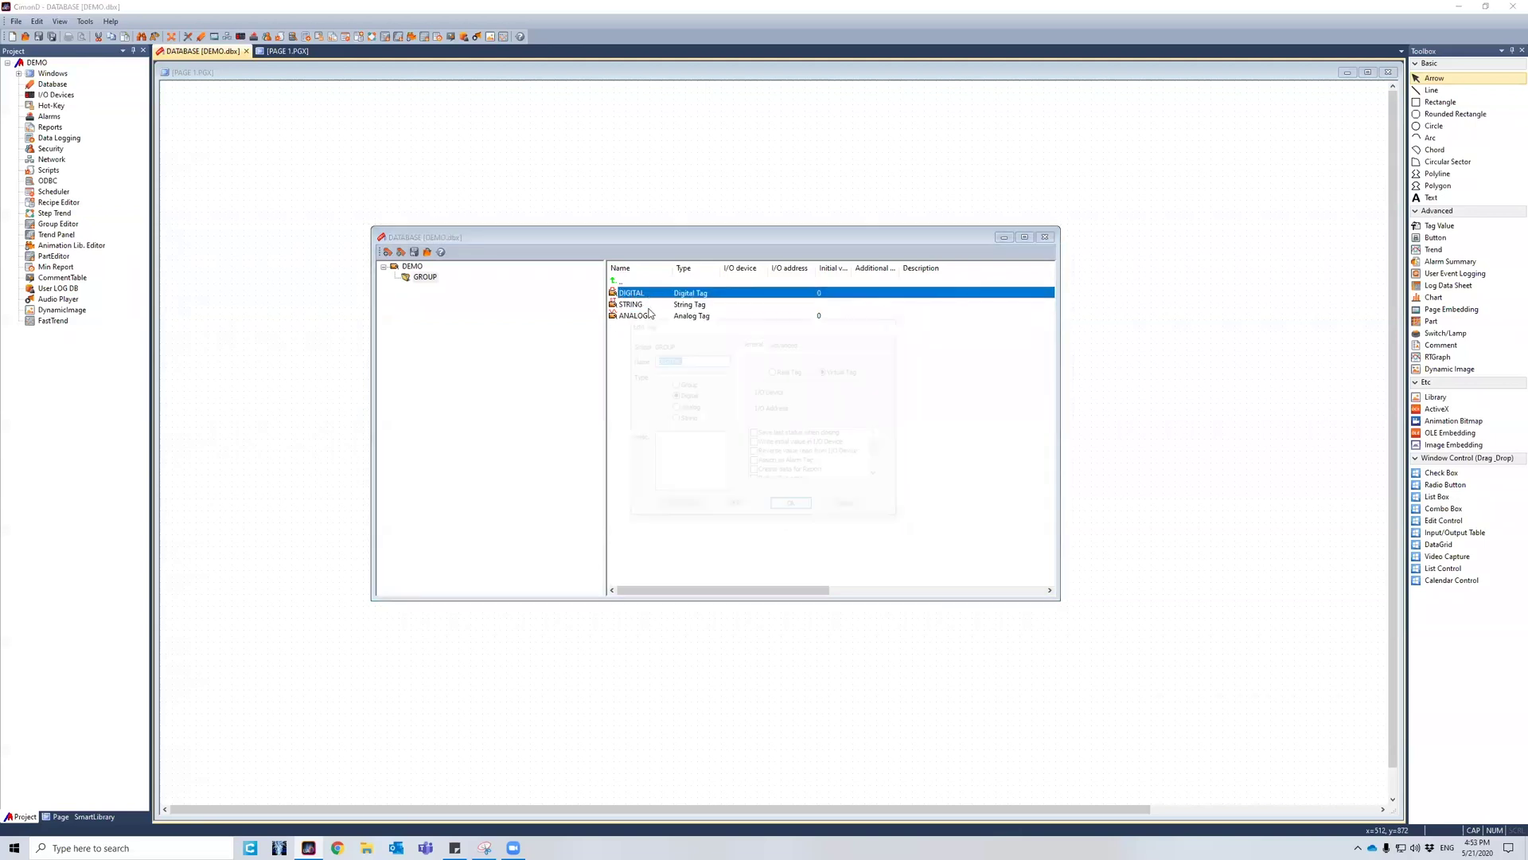
{"action": "left_click", "coordinate": [776, 344]}
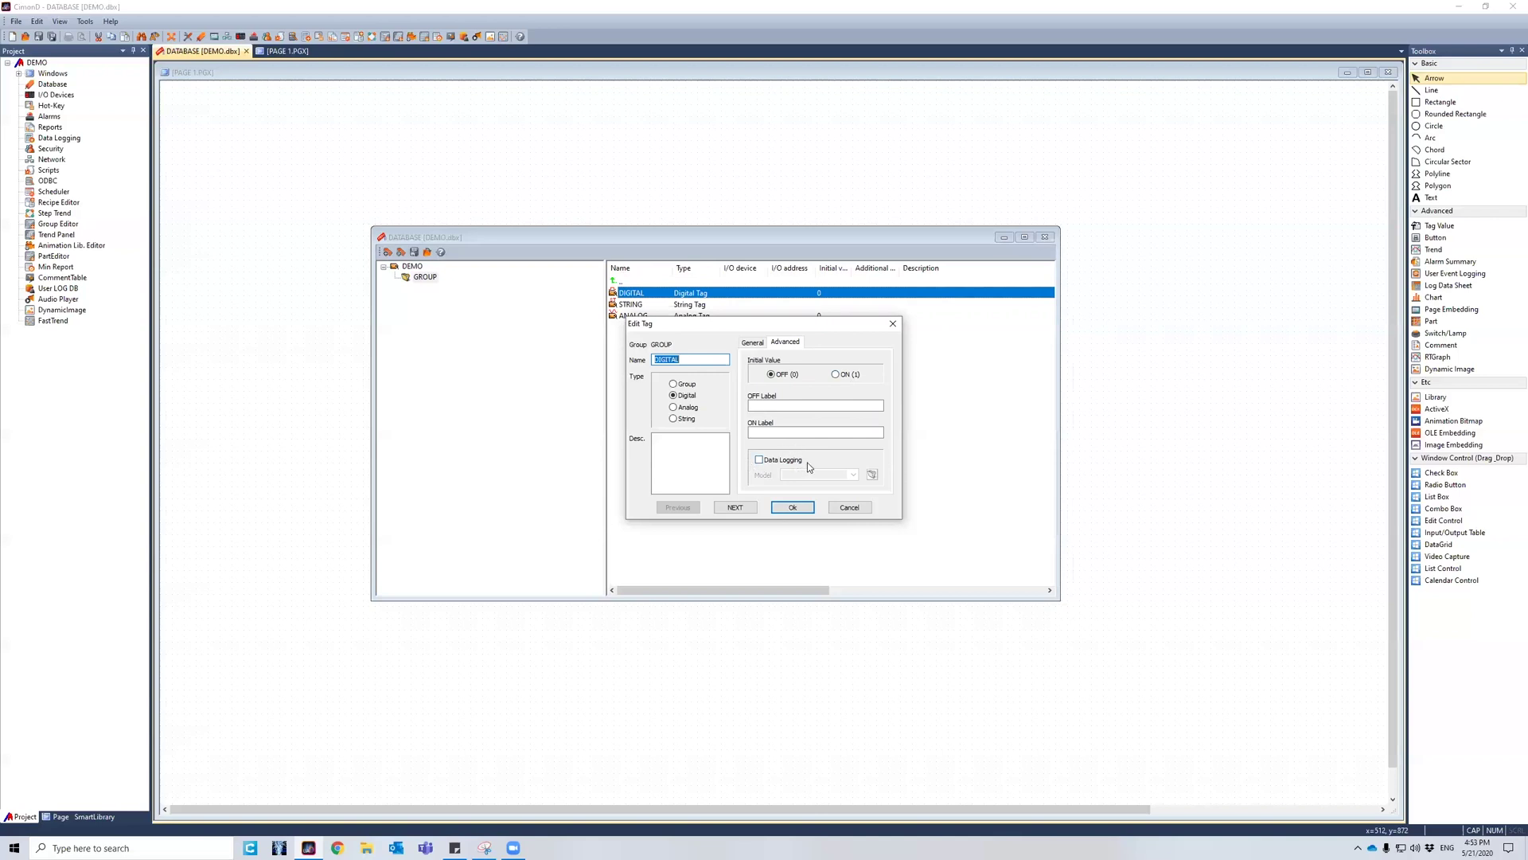
{"action": "left_click", "coordinate": [757, 344]}
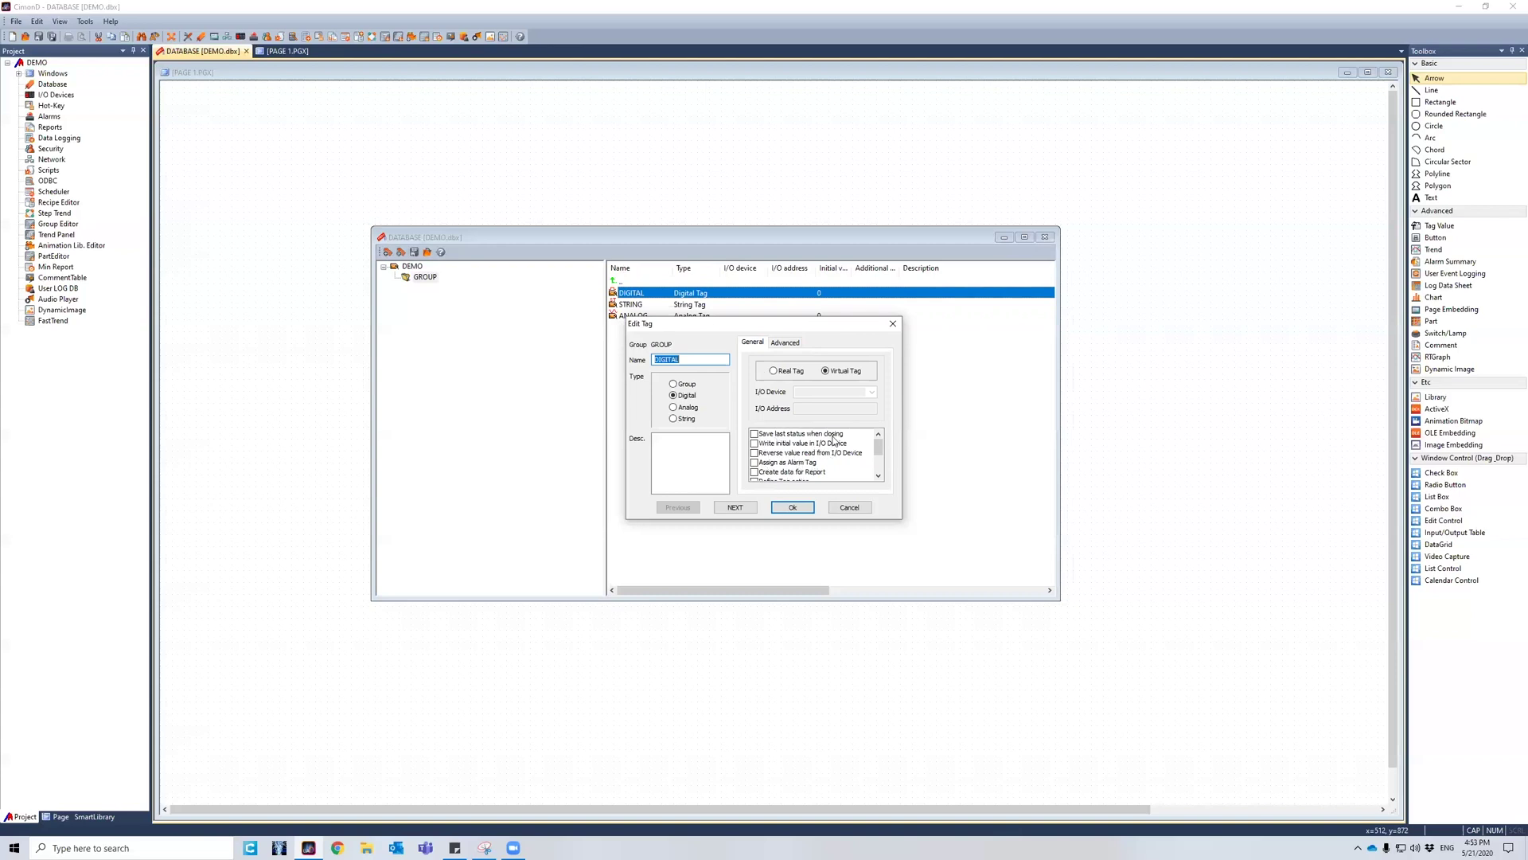
{"action": "left_click", "coordinate": [800, 508]}
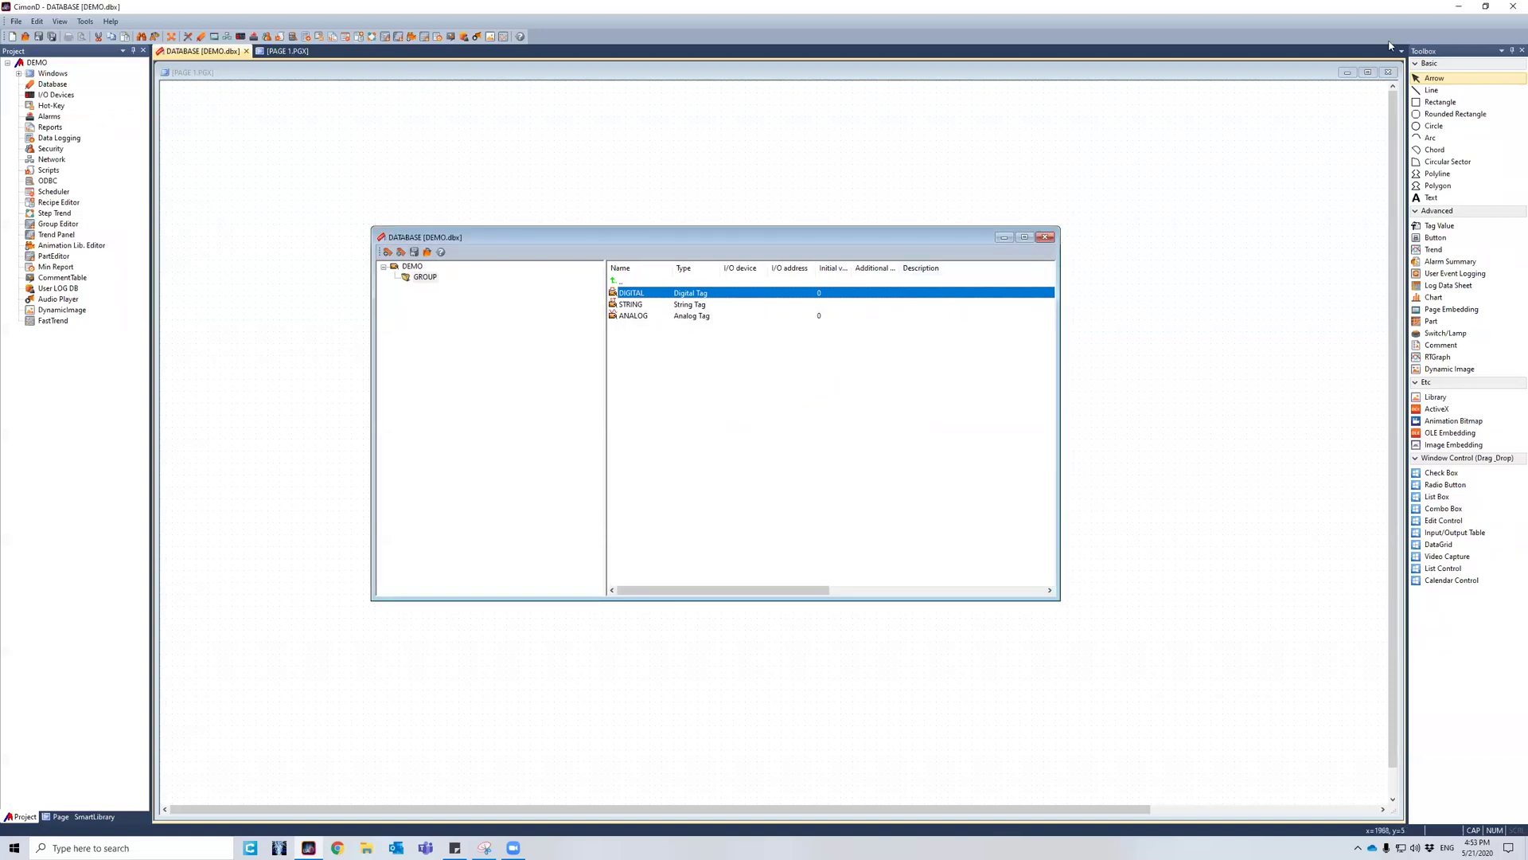
{"action": "left_click", "coordinate": [1458, 6]}
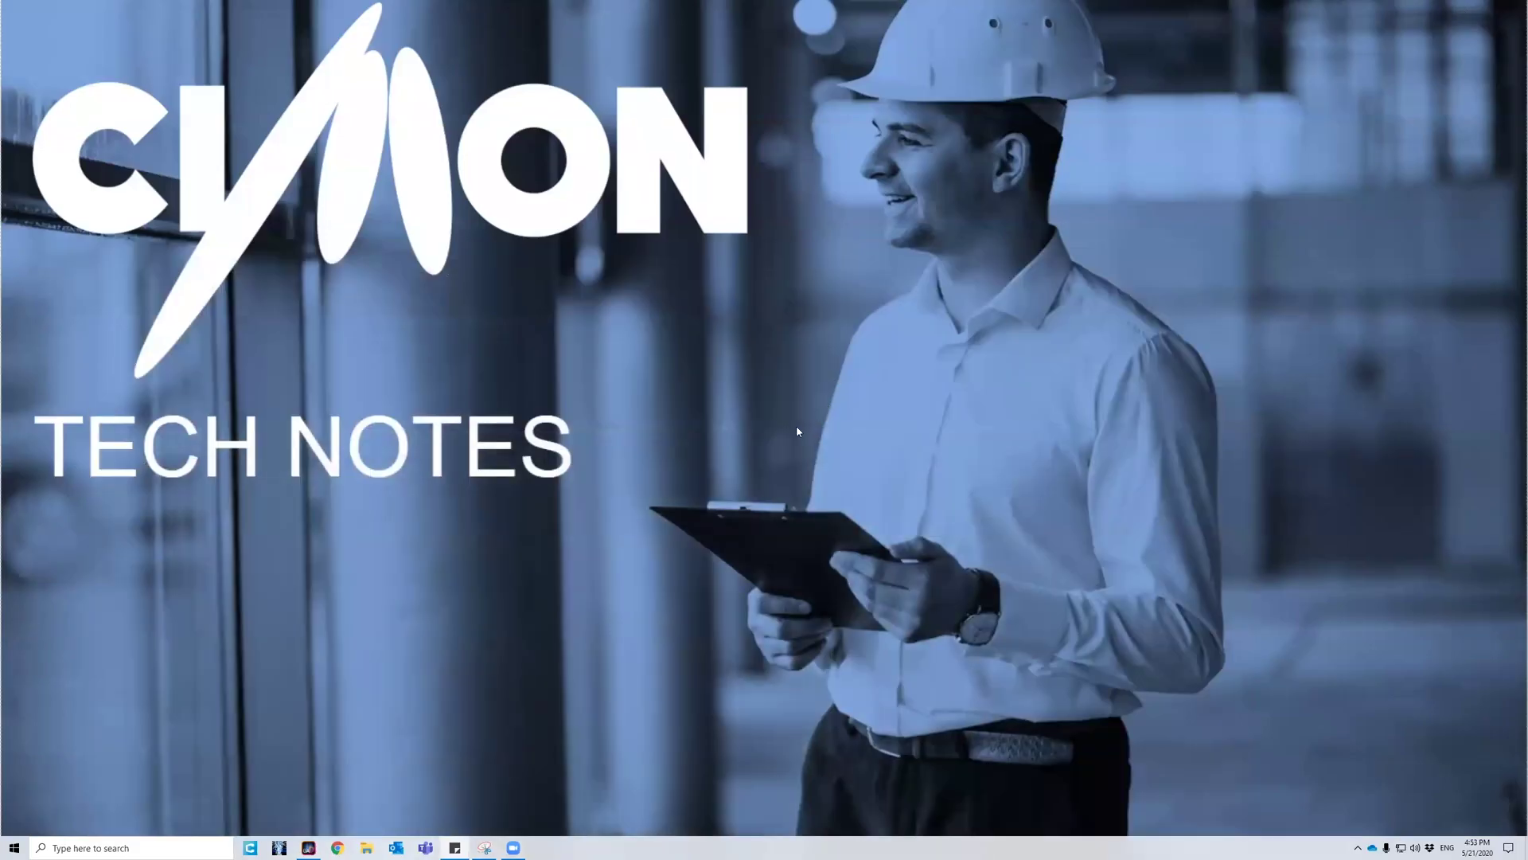